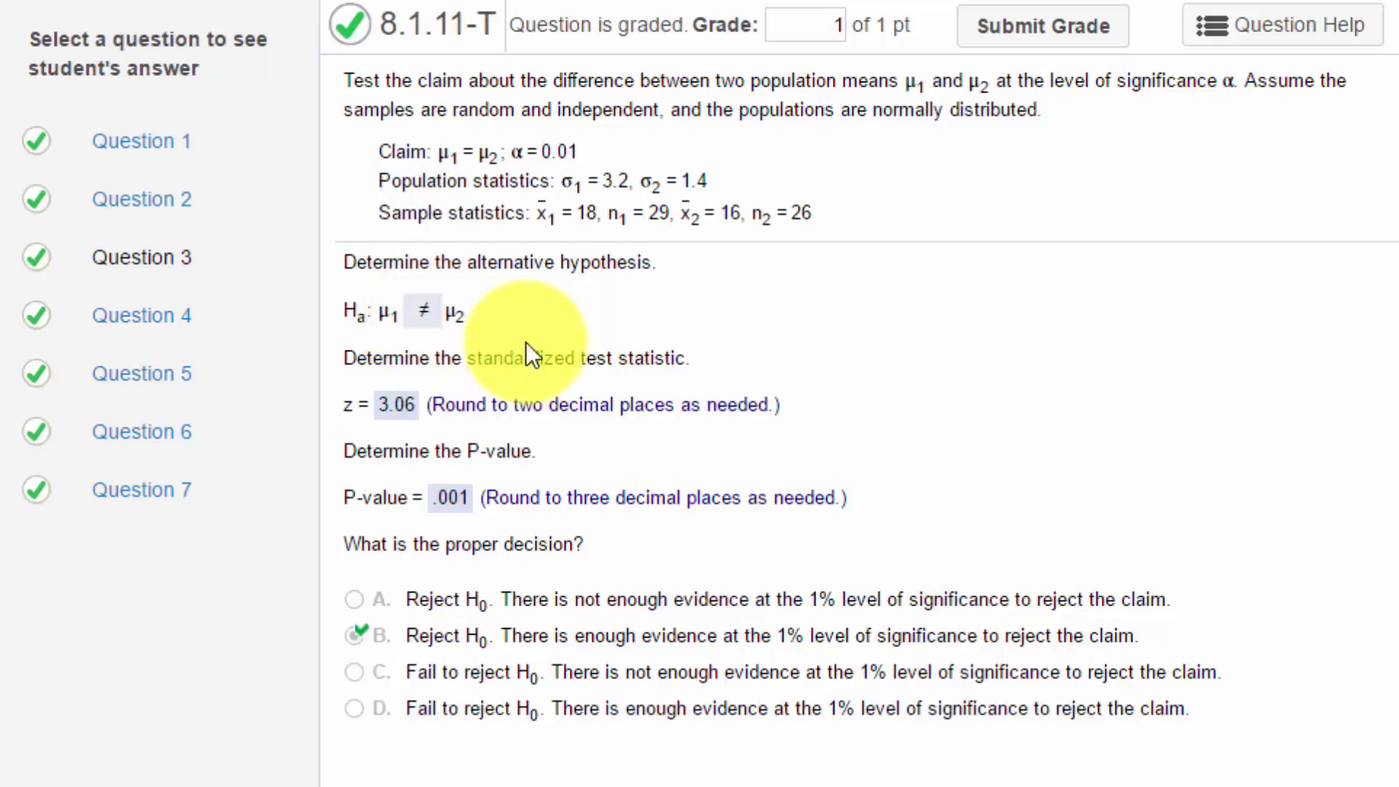
Launch StatCrunch from the question's Help resources and open its Stat menu
click(1314, 43)
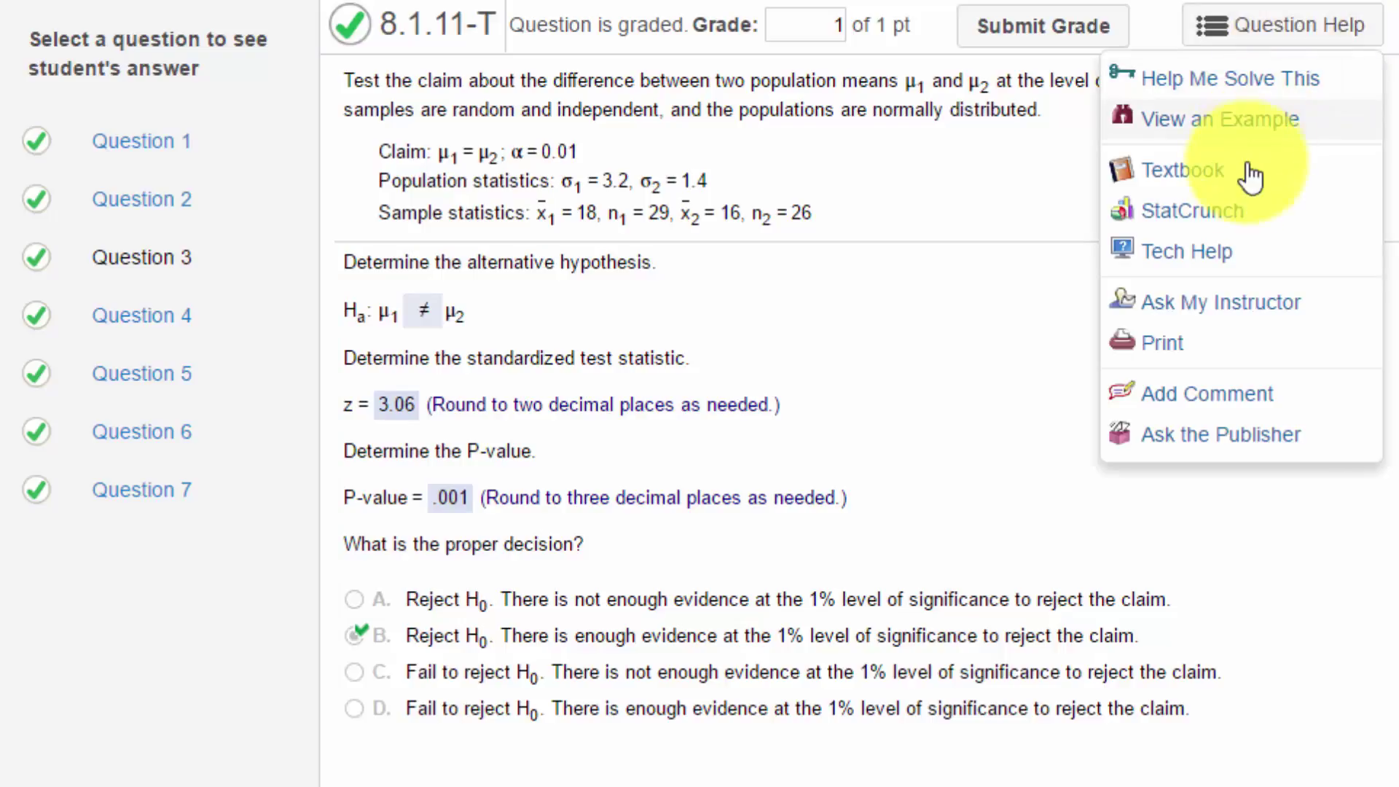
click(1239, 208)
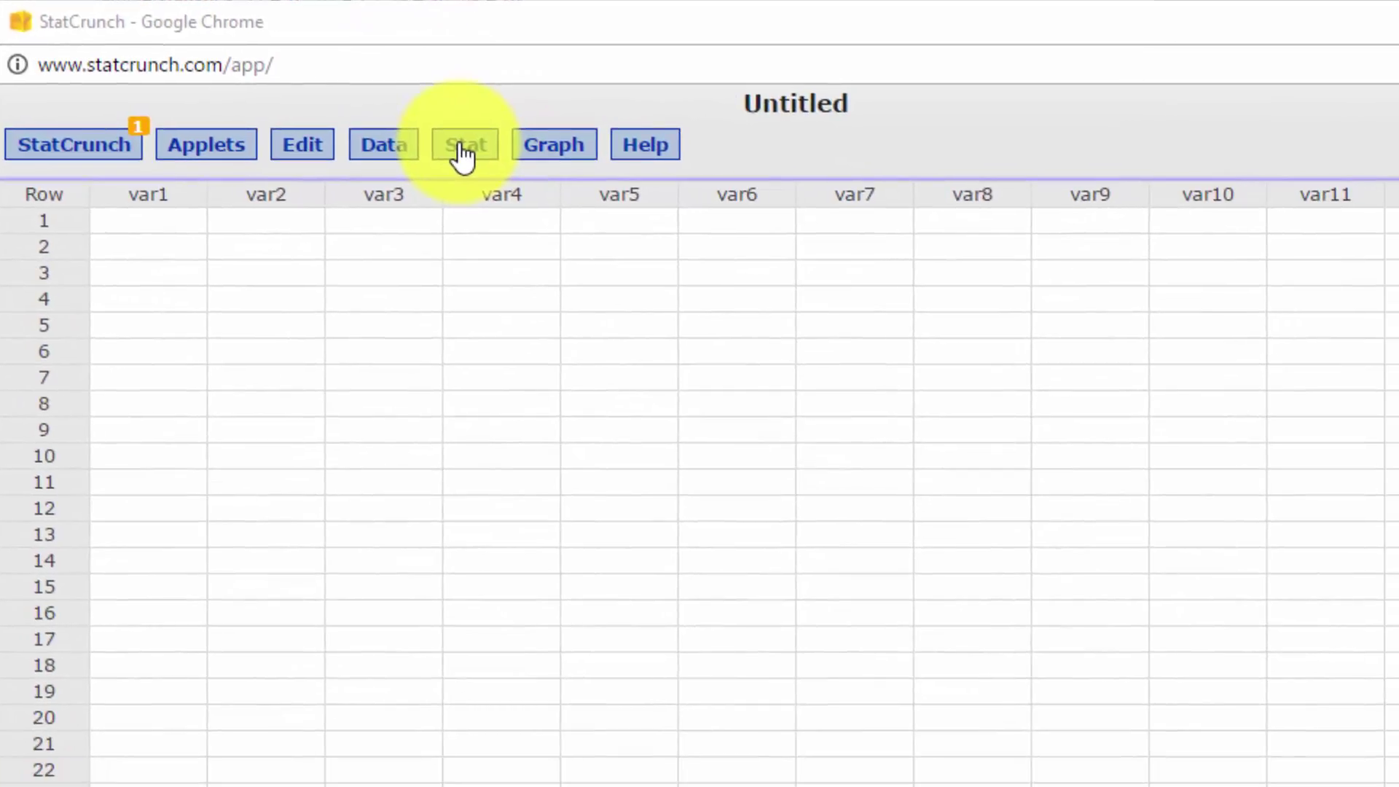
click(460, 146)
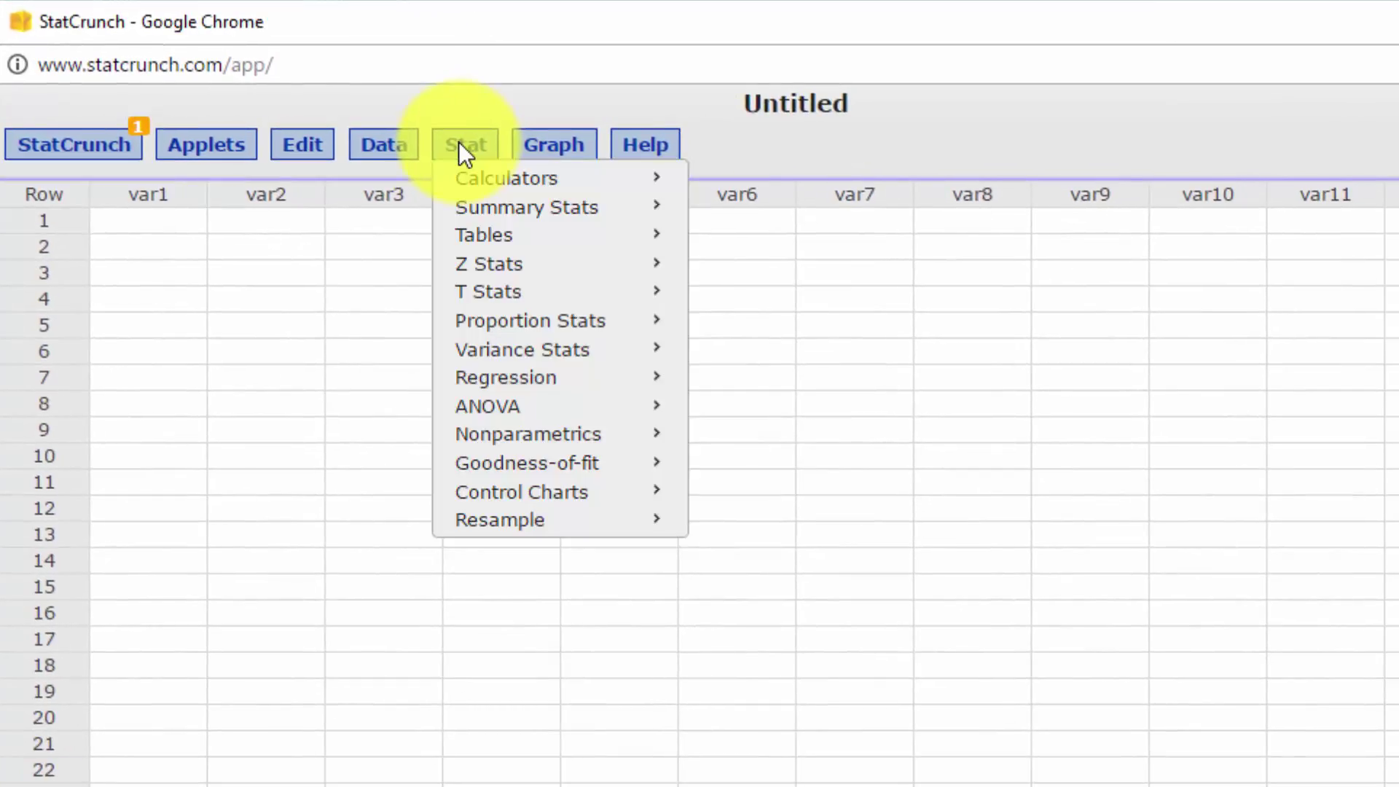
Open the Normal Calculator, bring it fully into view, and switch to the between-two-values mode
mouse_move(474, 190)
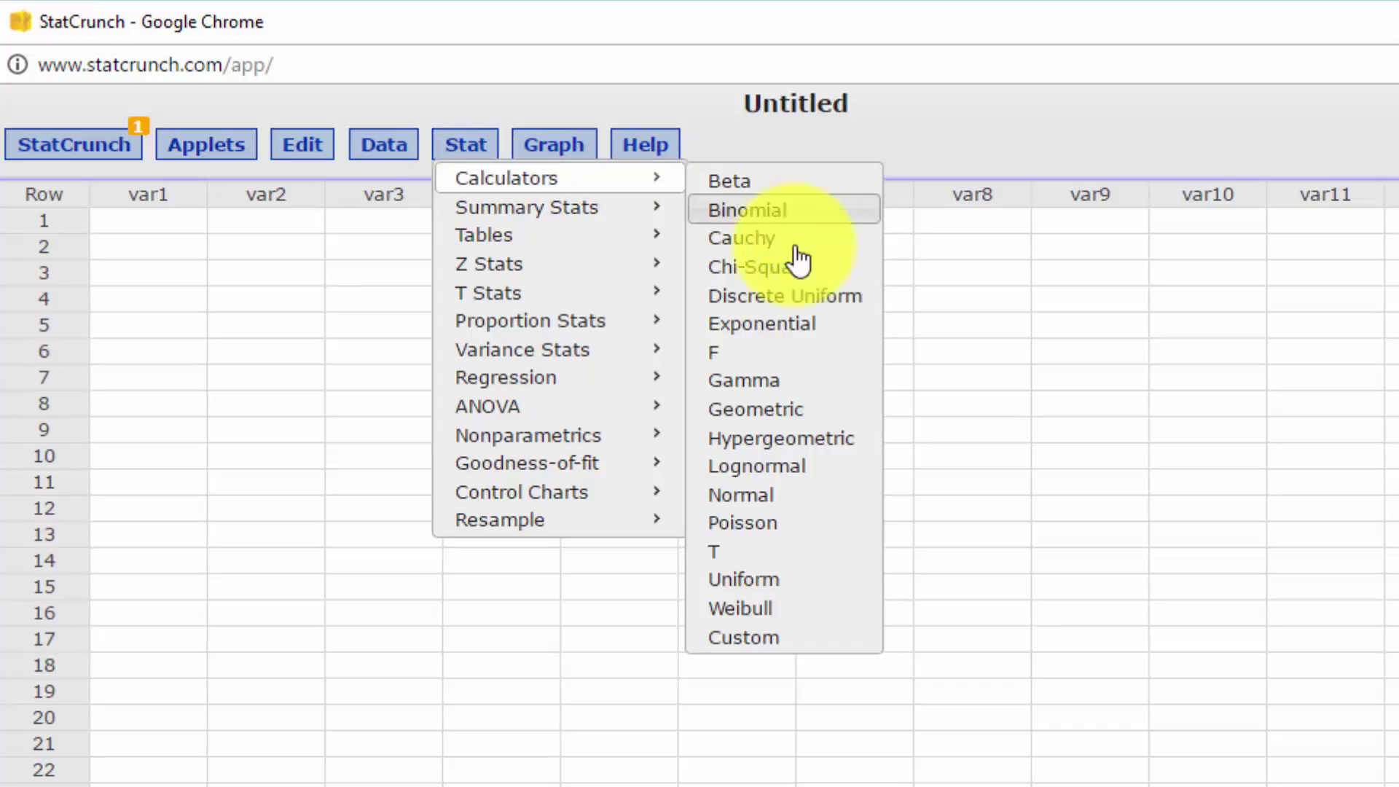
click(798, 495)
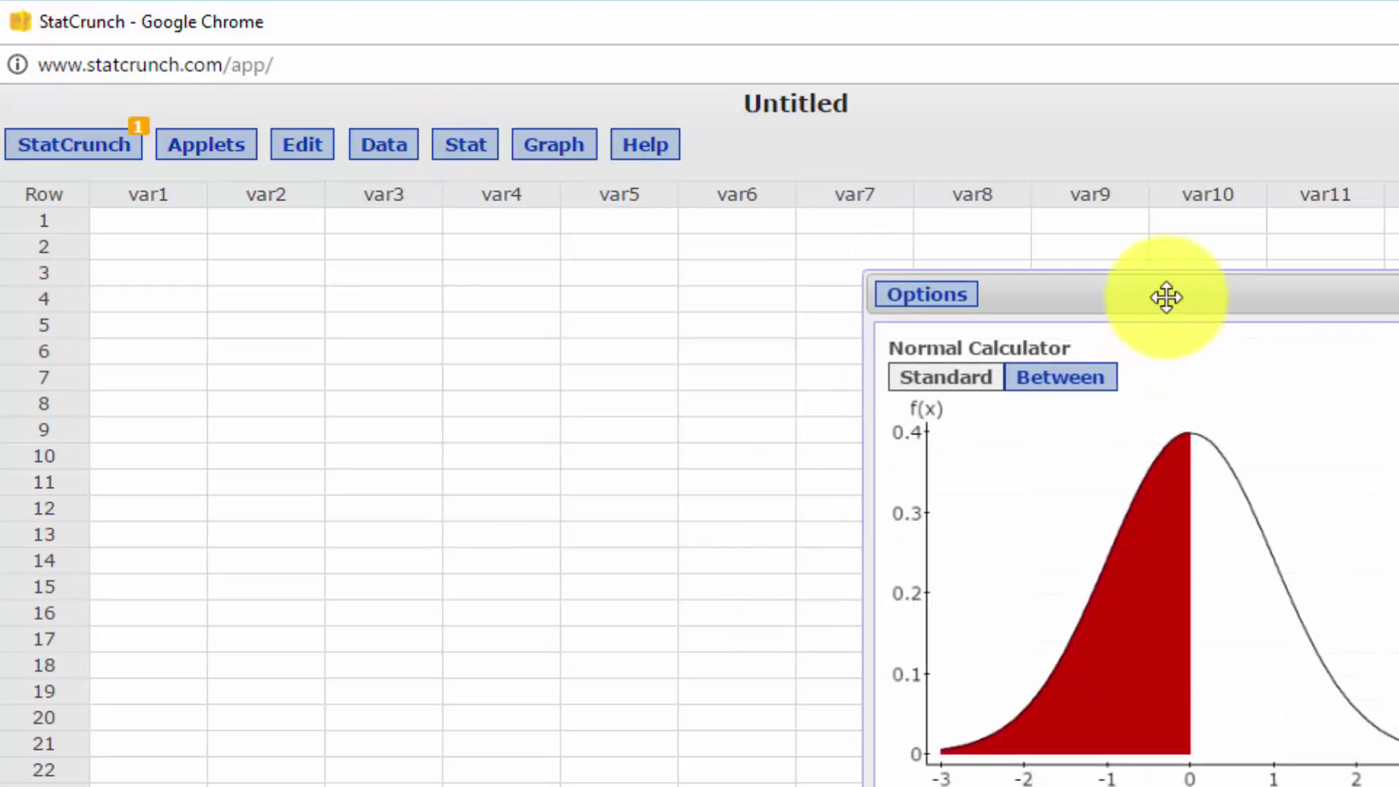
drag(1165, 296, 725, 69)
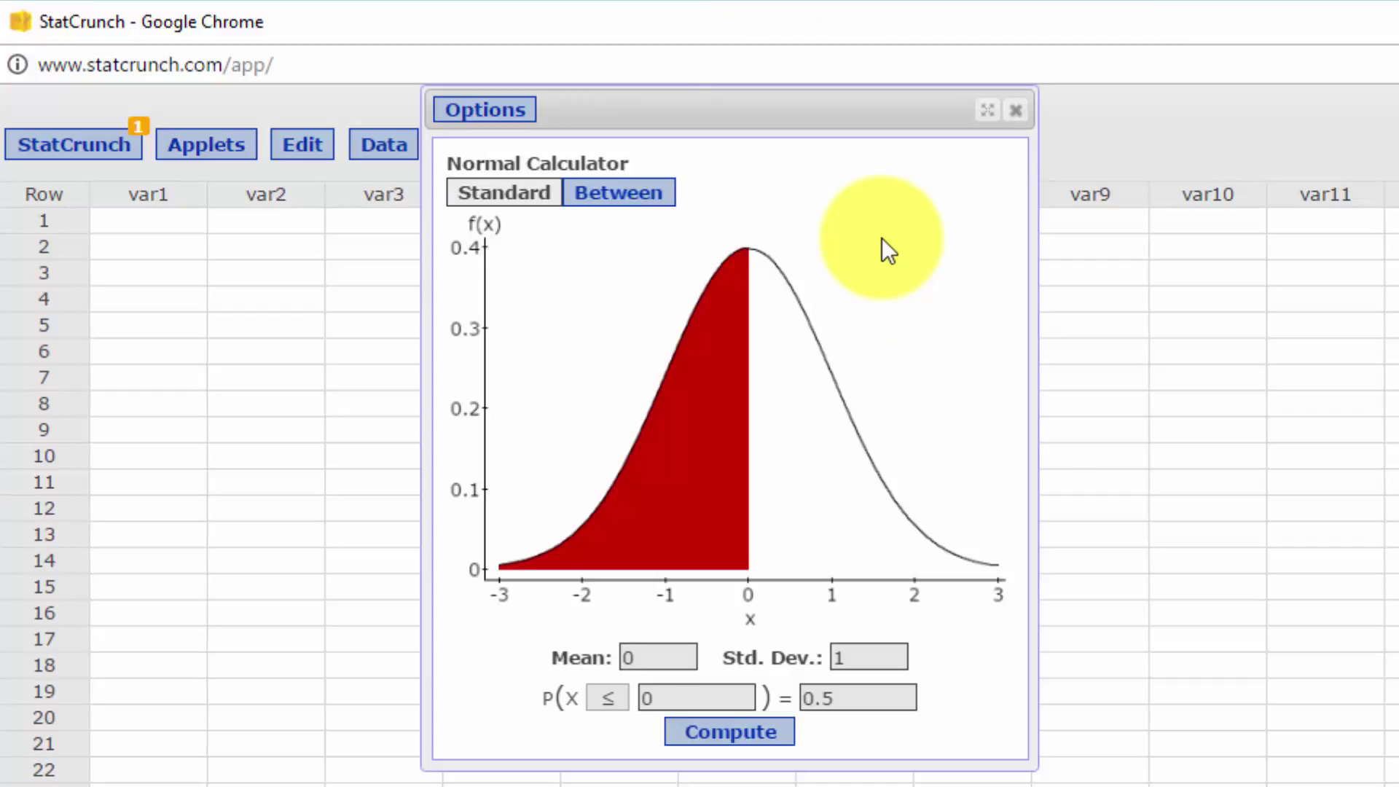
click(619, 193)
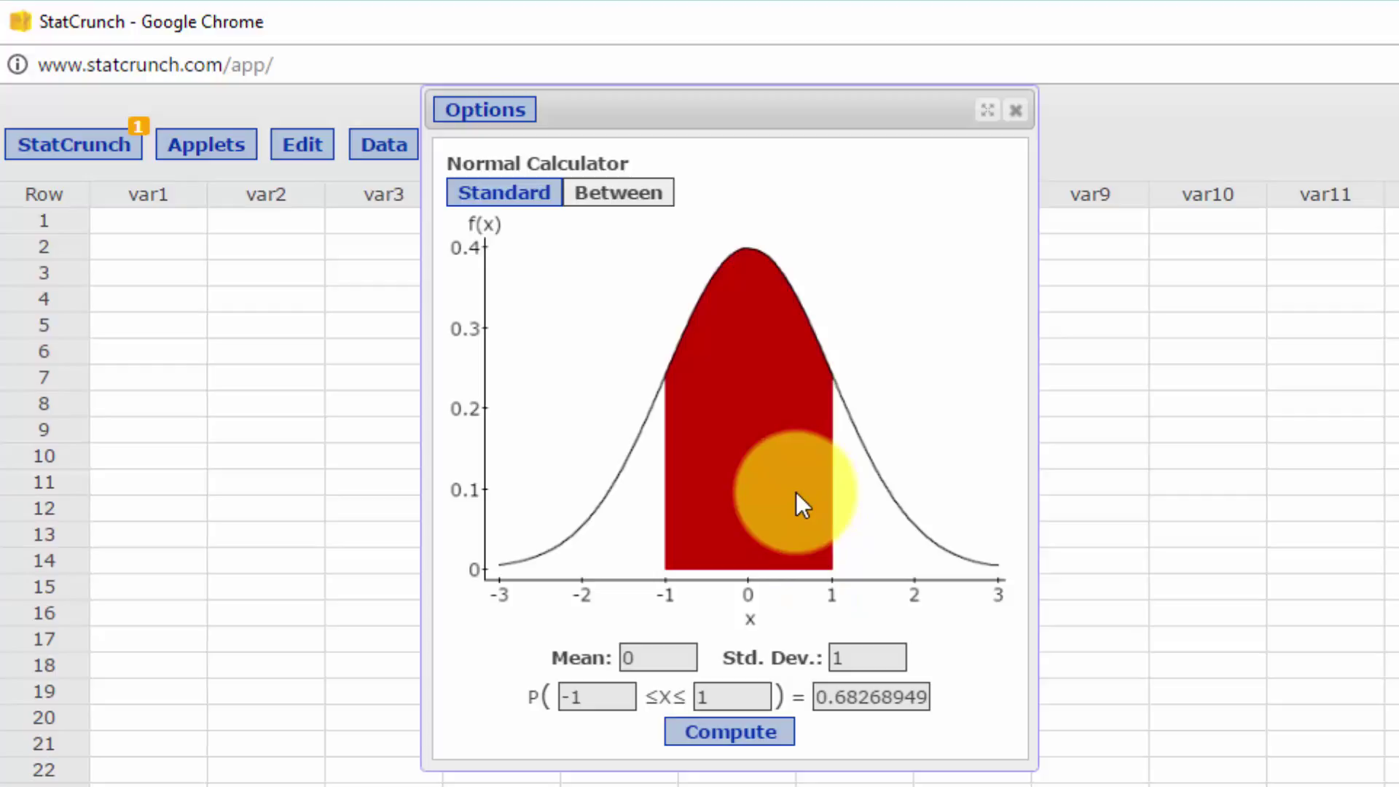
Compute the central 0.99 area, giving critical values -2.5758 and 2.5758, then move windows aside
drag(819, 697, 987, 712)
text(.99)
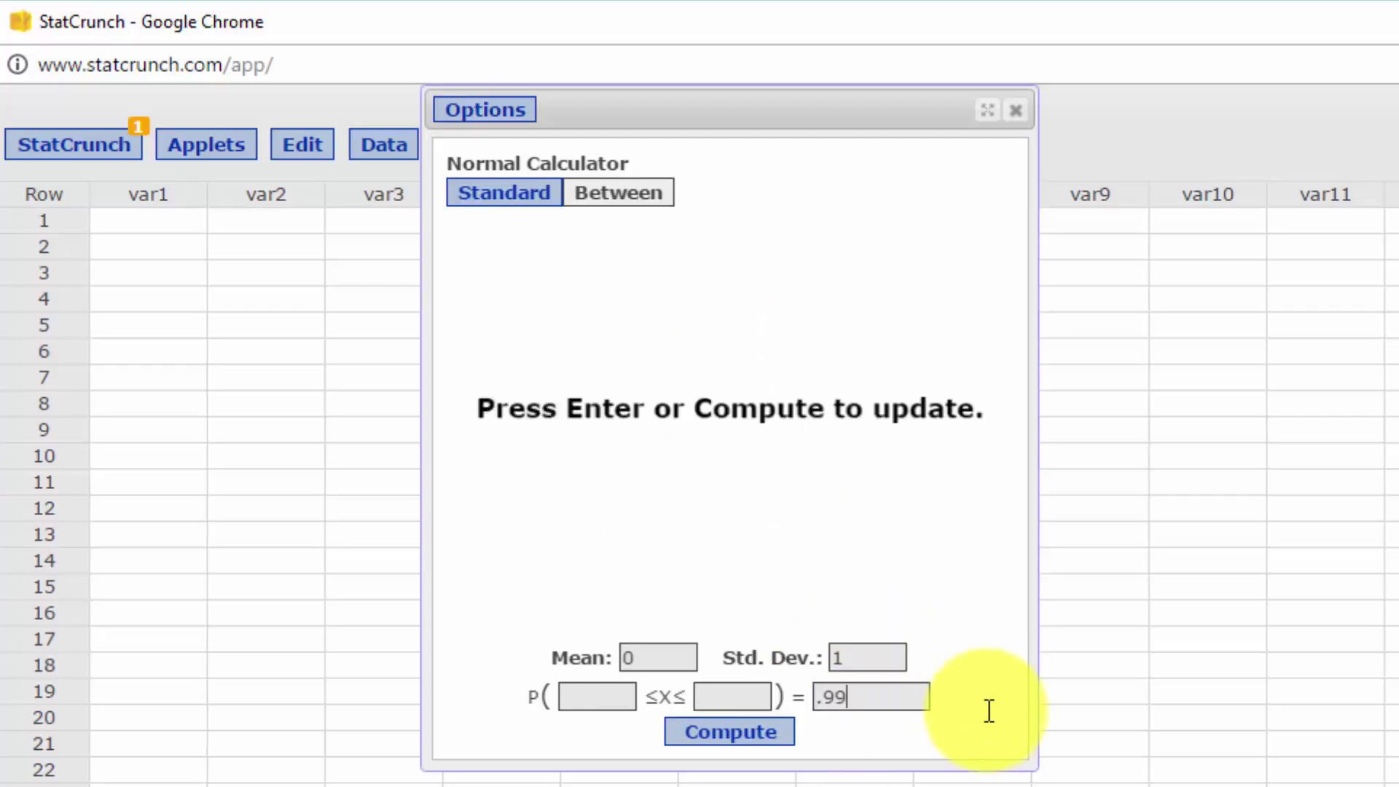
click(728, 738)
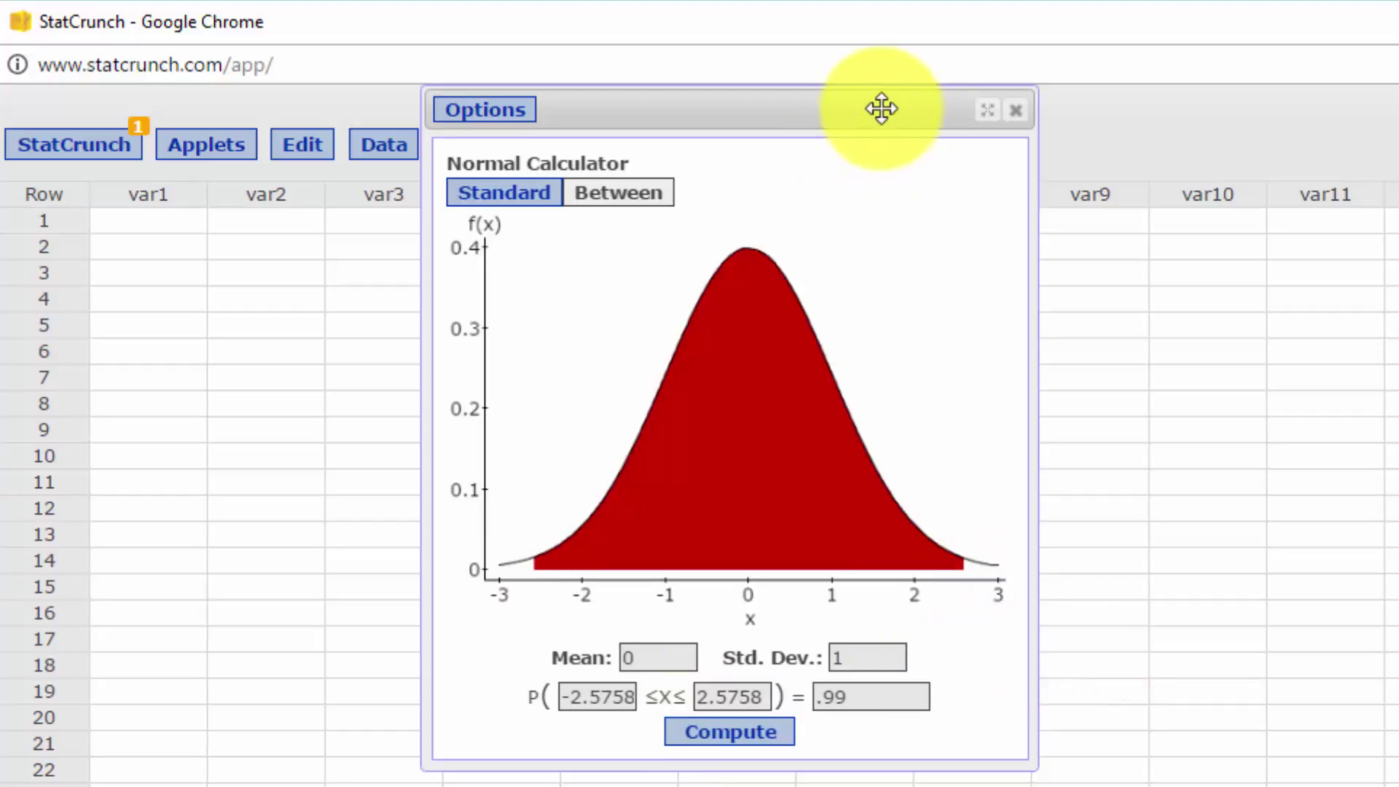
drag(881, 109, 1086, 643)
drag(721, 10, 683, 53)
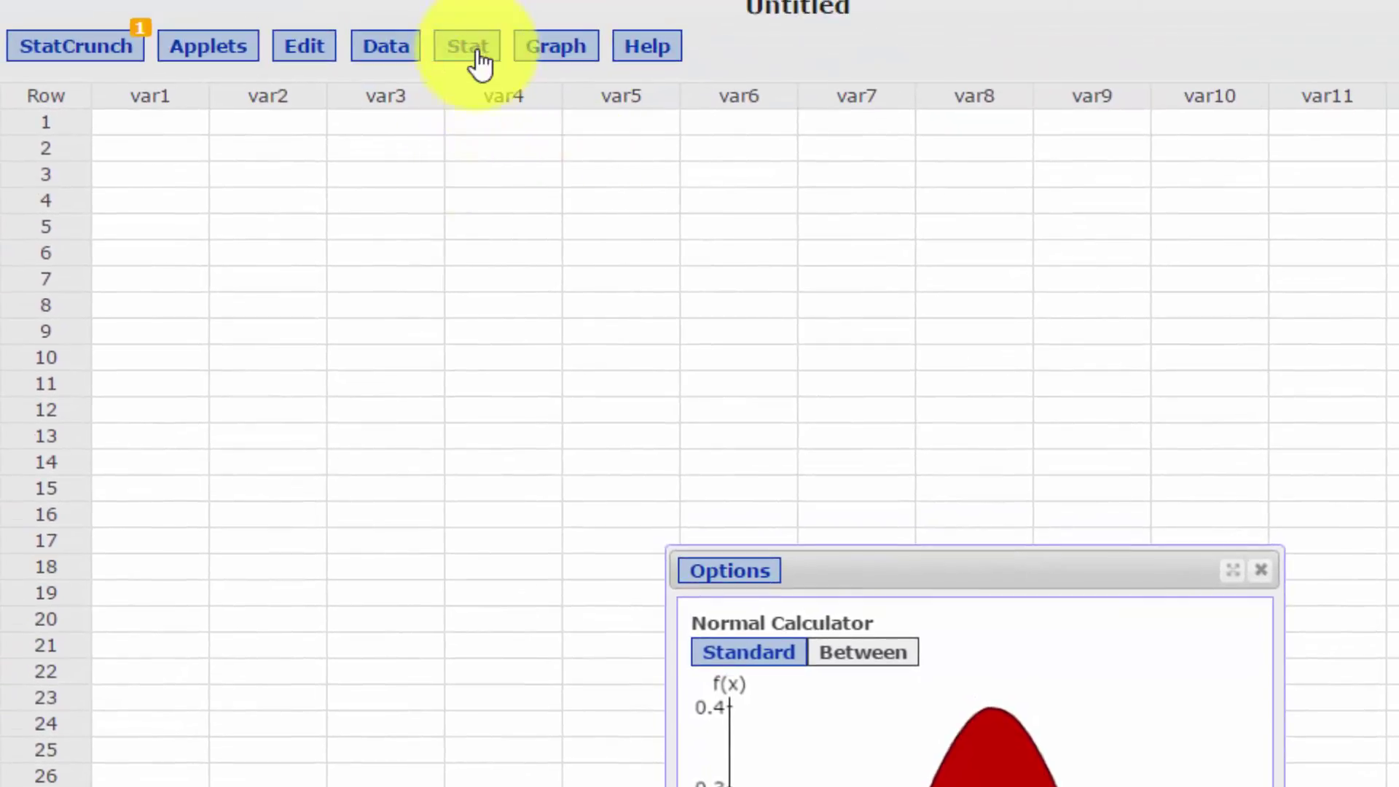
Open the Two Sample Z summary dialog and enter sample 1 mean 18 and std. dev. 3.2
click(478, 58)
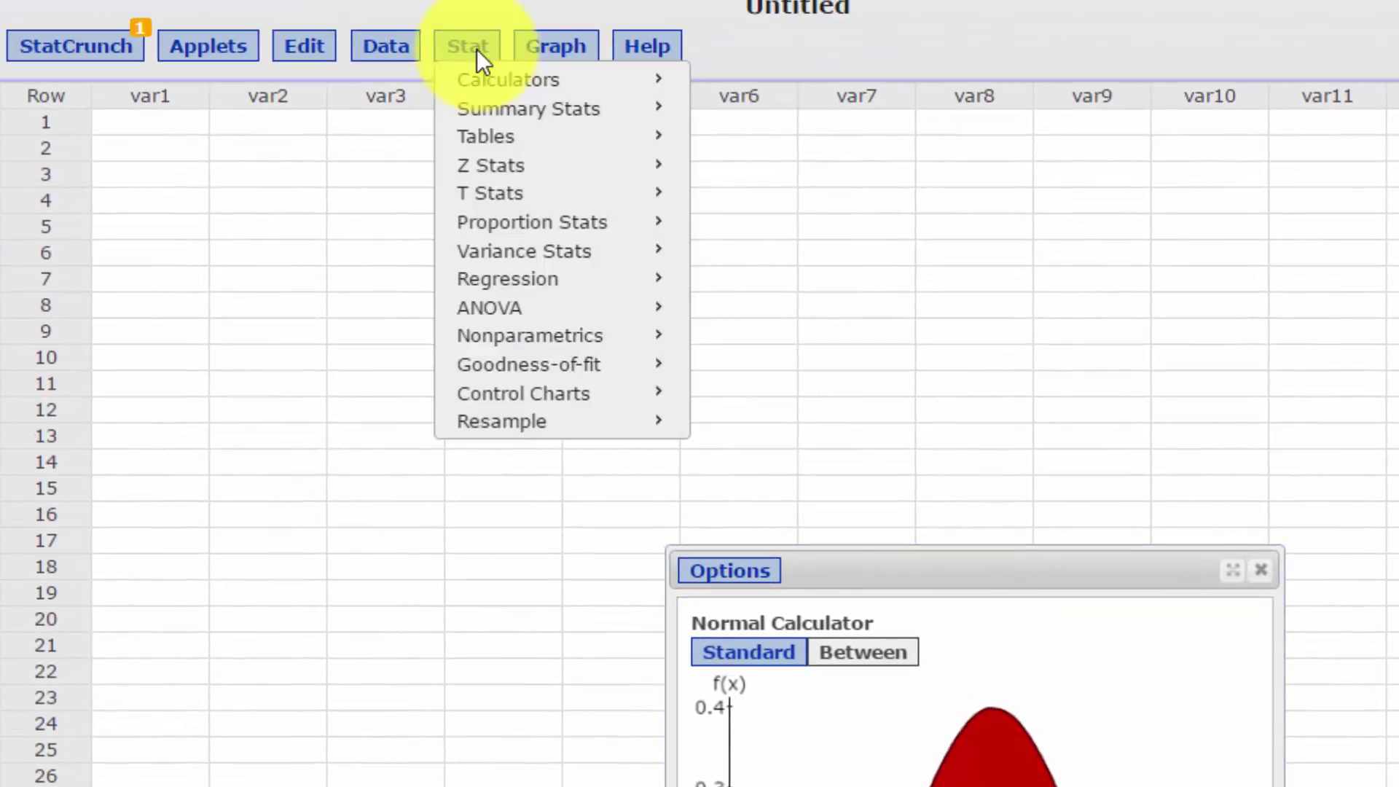
mouse_move(500, 174)
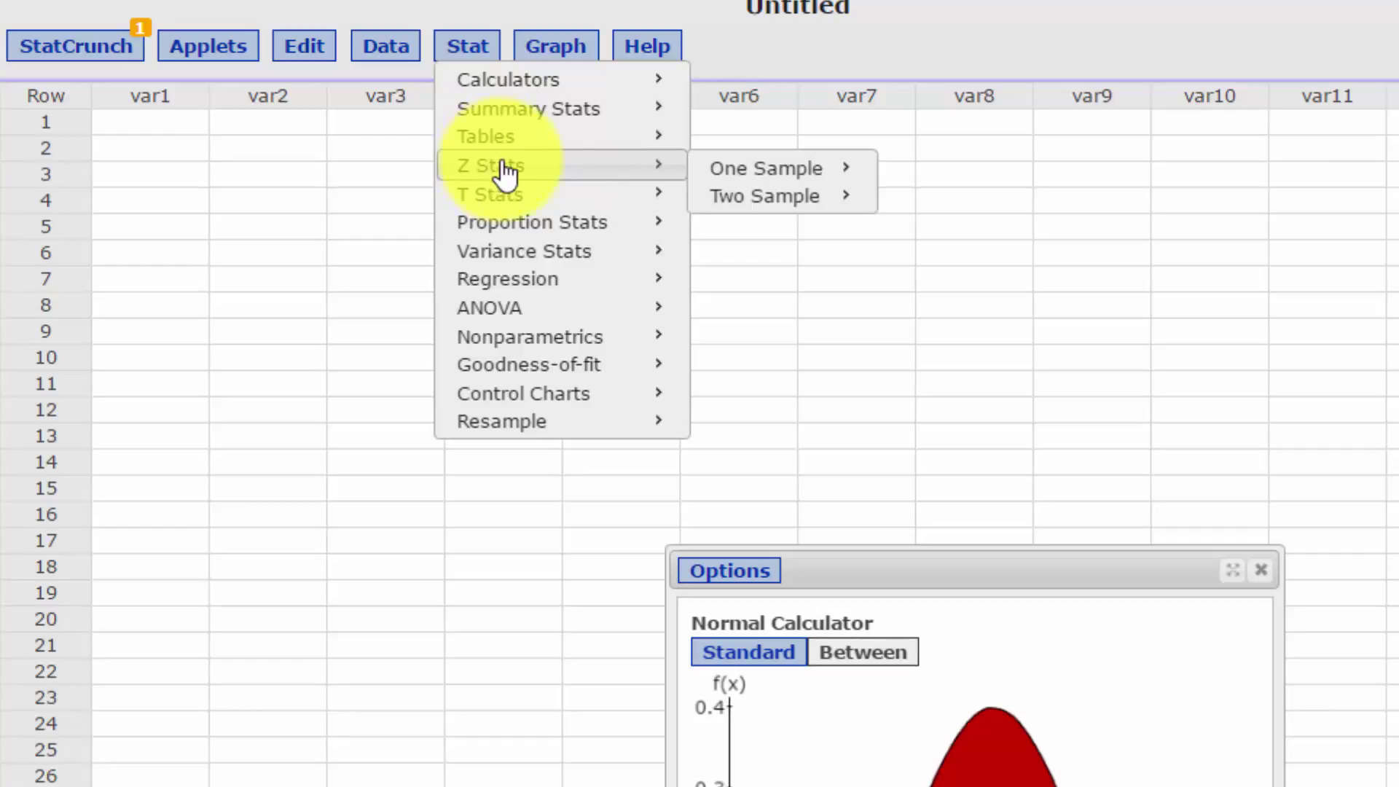
mouse_move(789, 210)
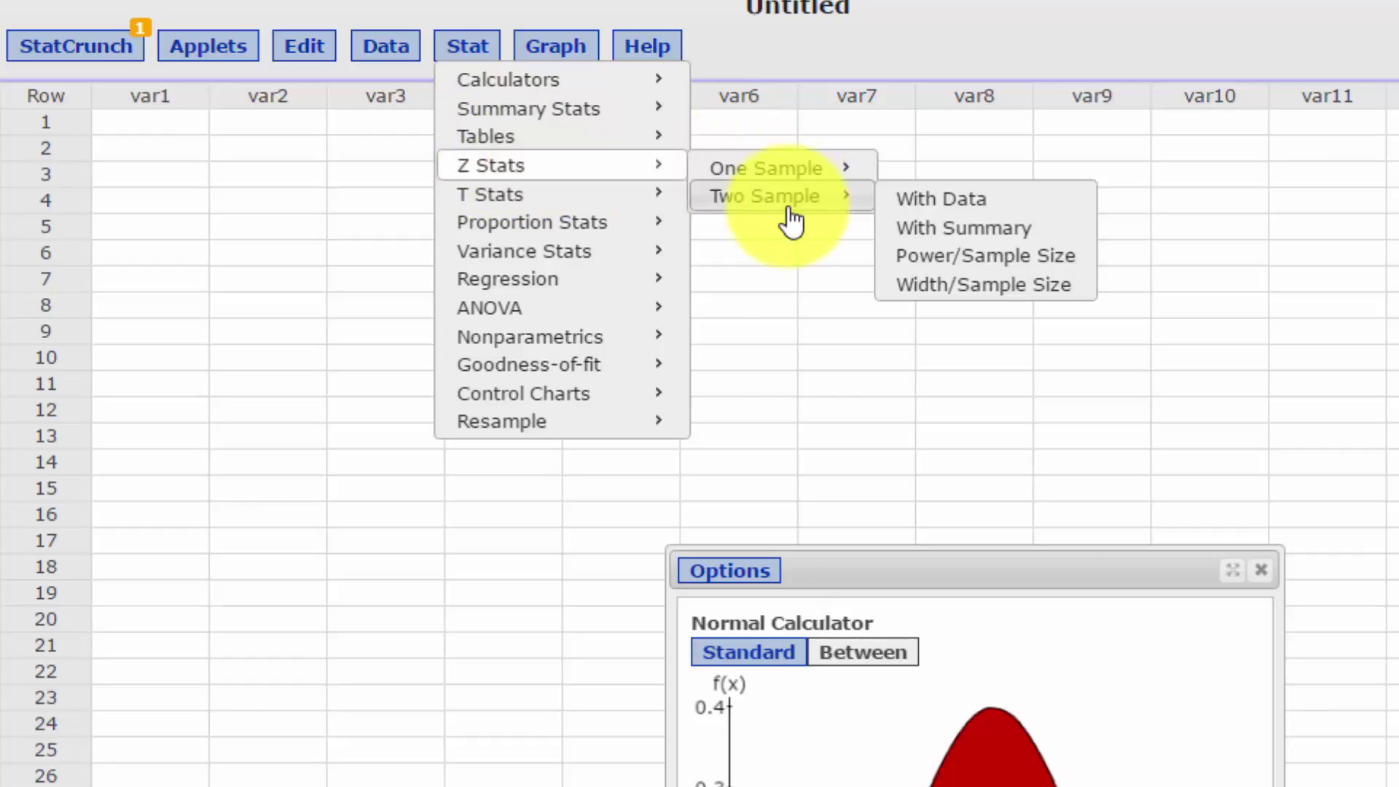
click(951, 228)
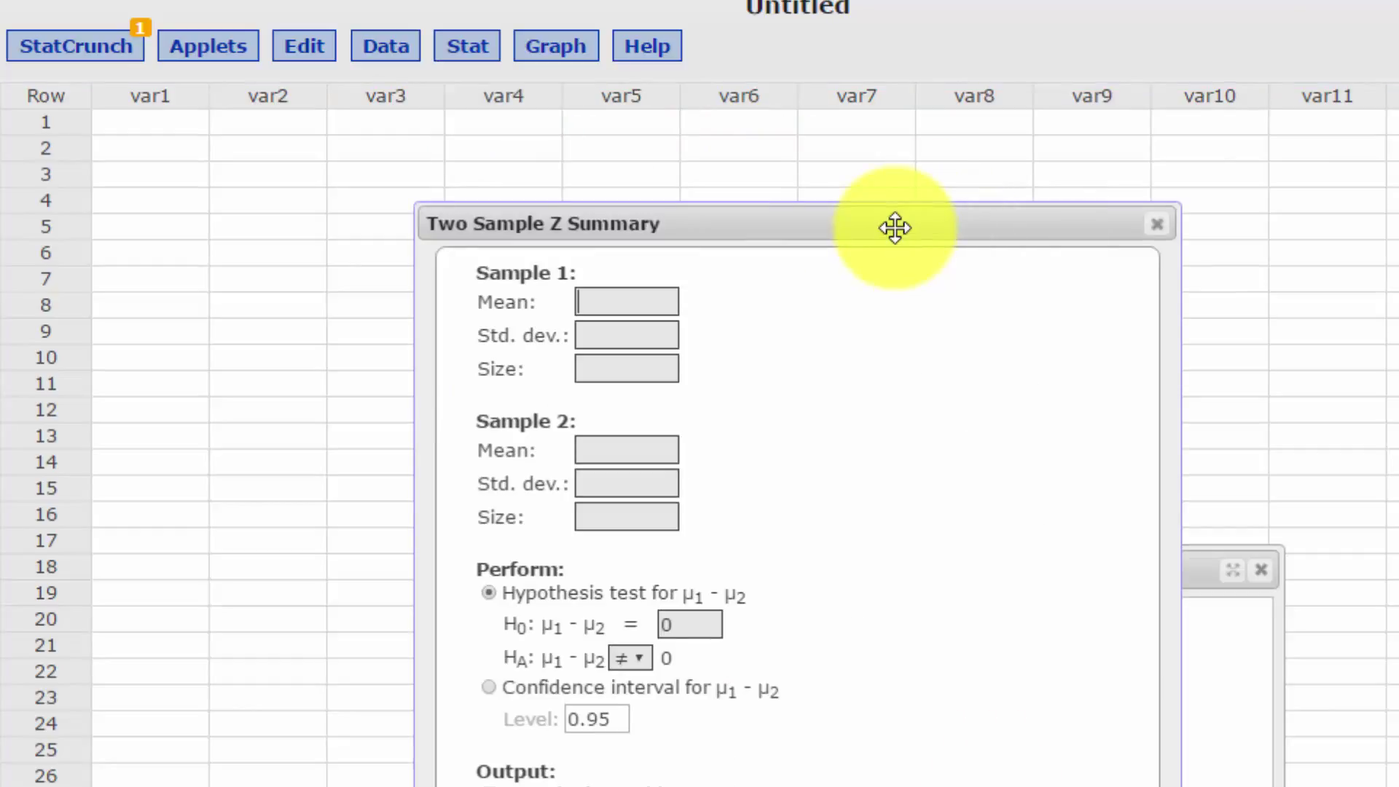
drag(895, 228, 768, 88)
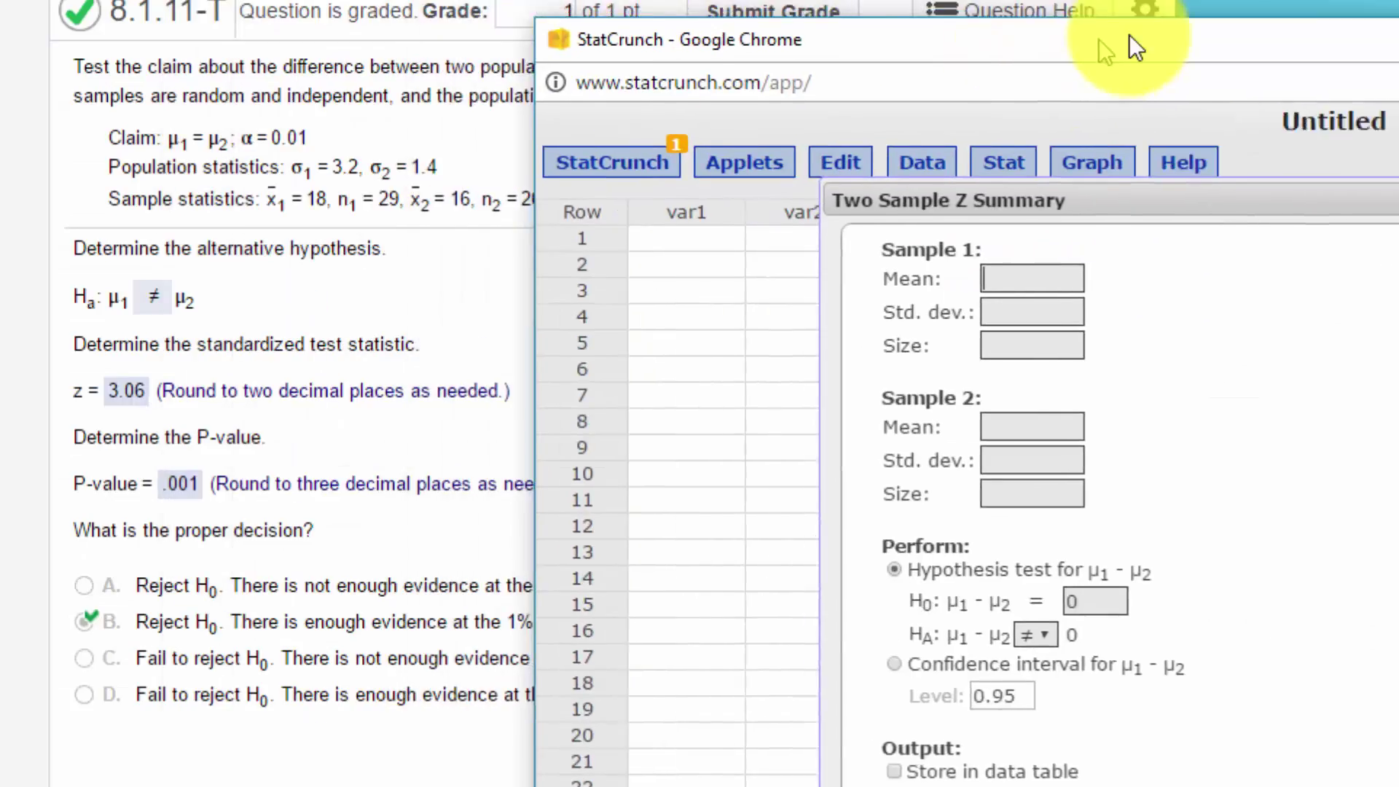
drag(1129, 33, 1268, 0)
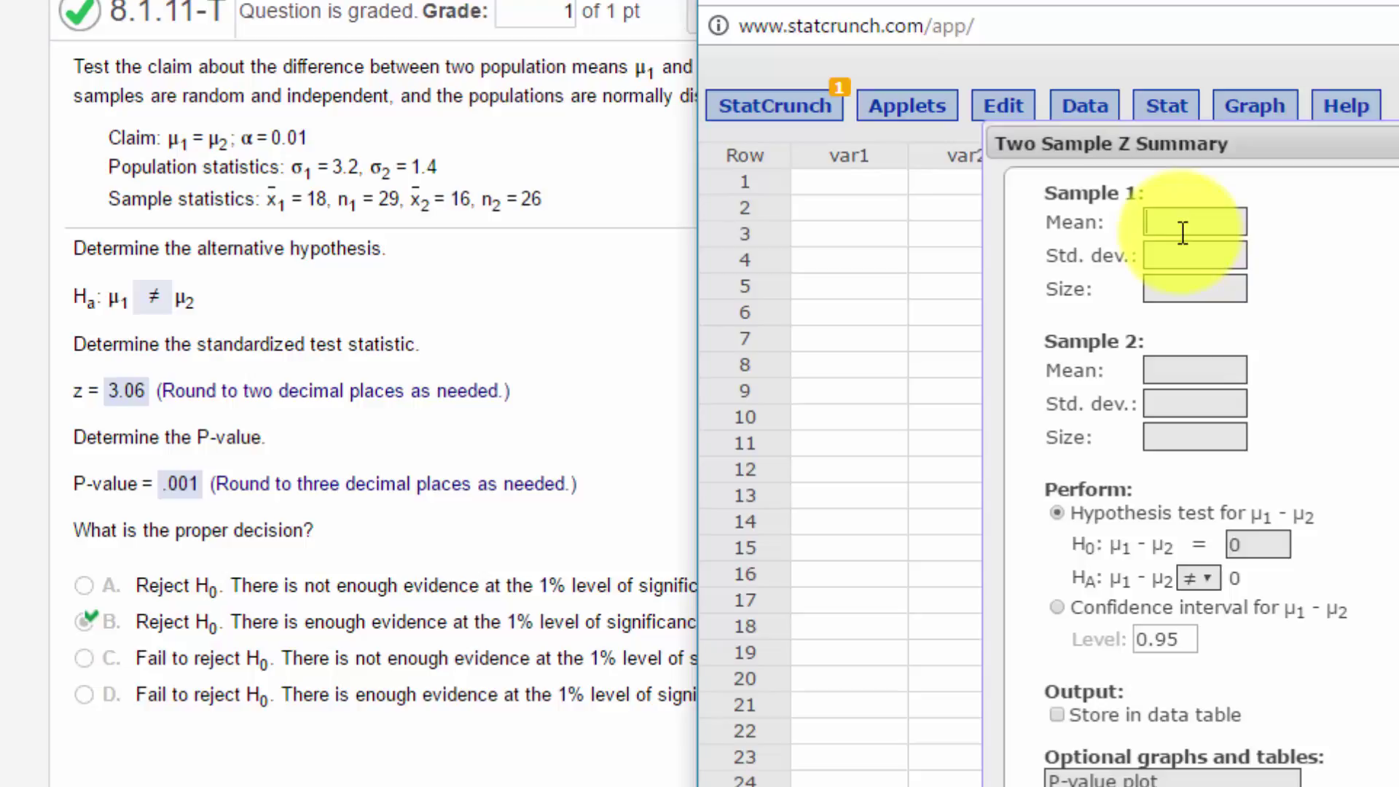
text(18)
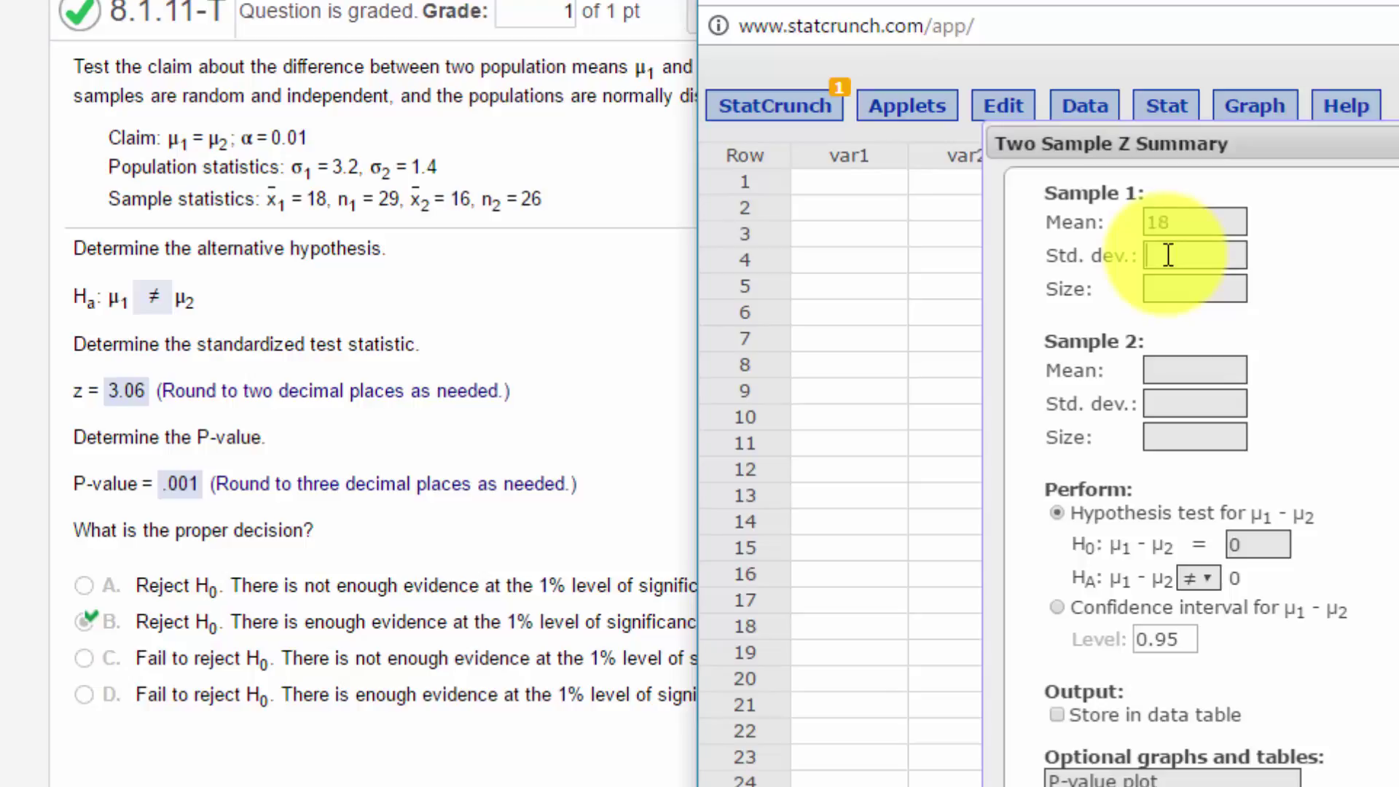
text(3.2)
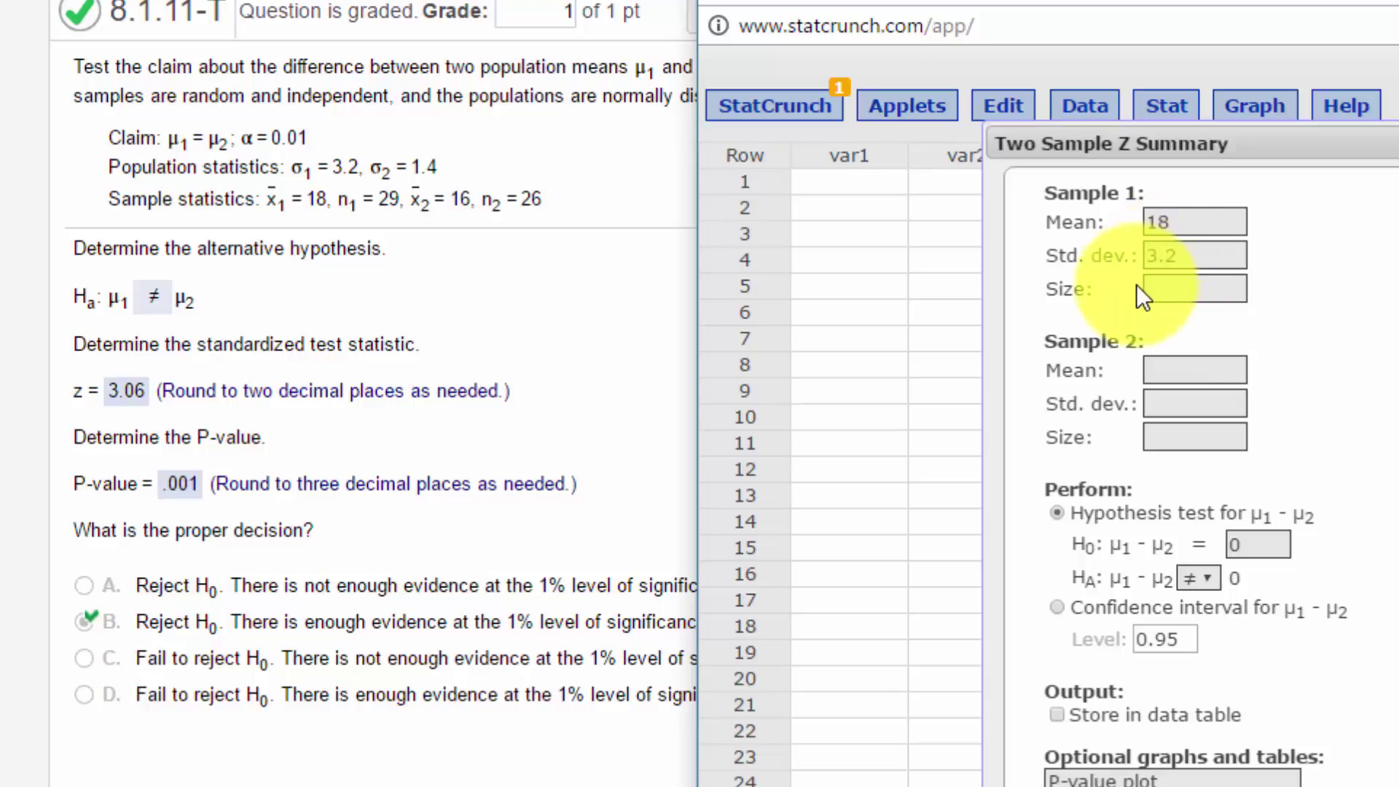
Enter sample 1 size 29 and sample 2 mean 16, std. dev. 1.4, size 26
click(1159, 289)
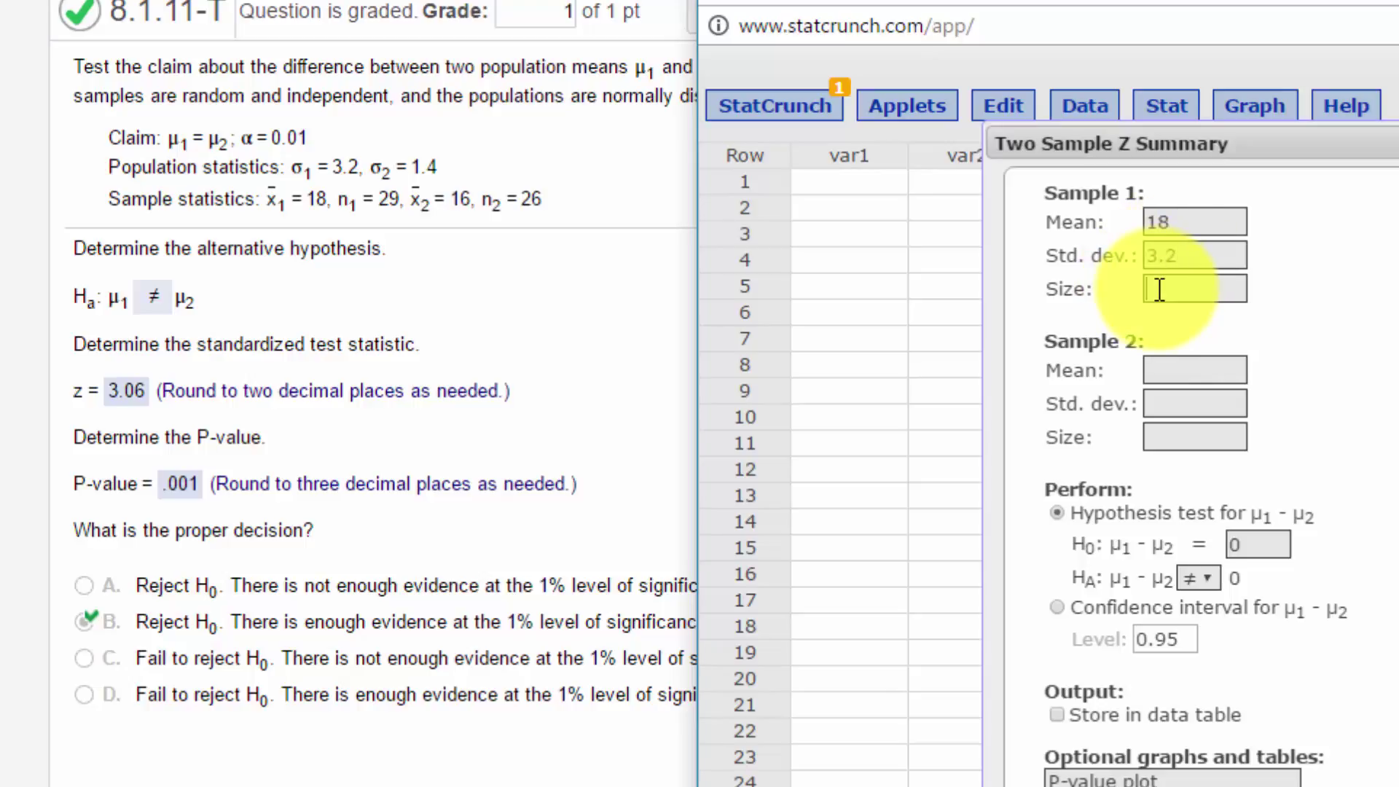
text(29)
click(1190, 372)
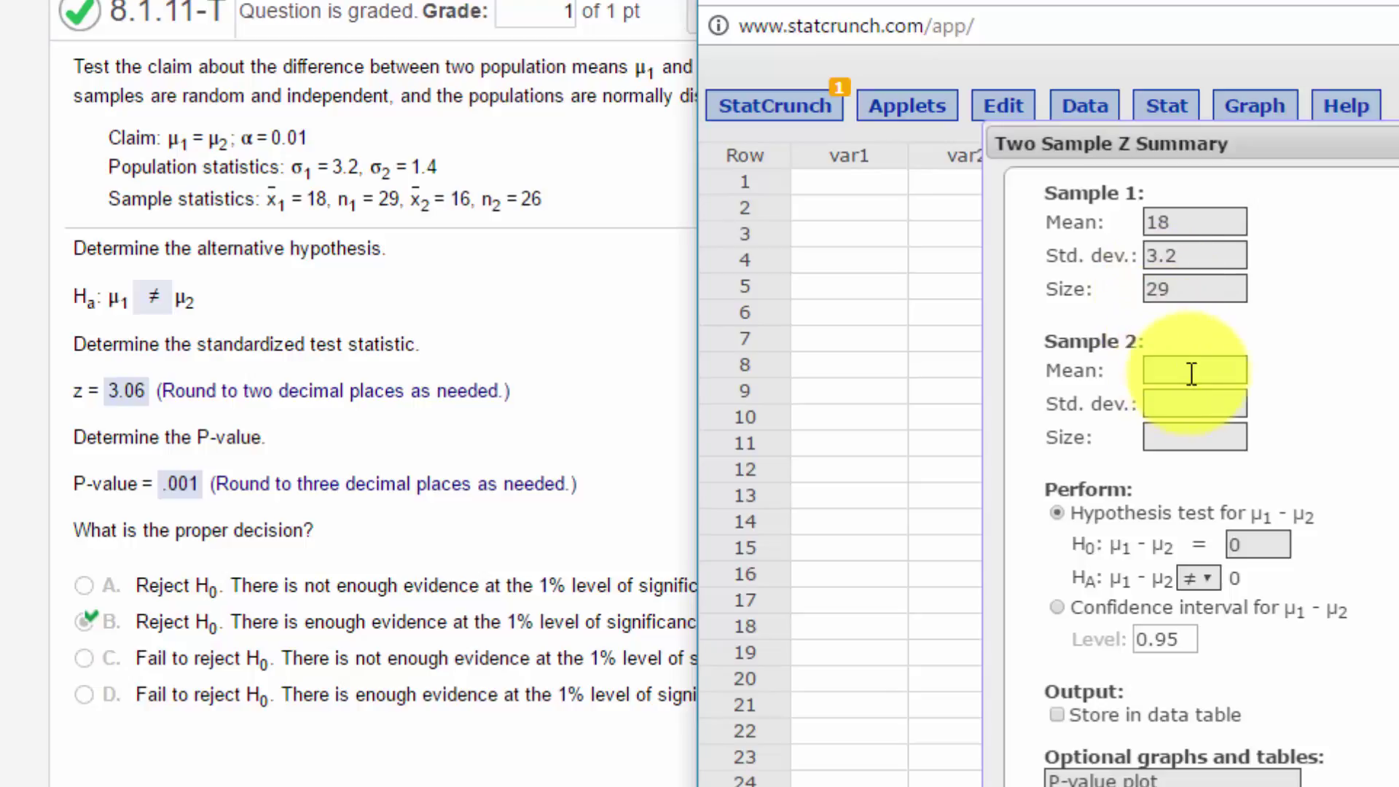
text(16)
click(1180, 405)
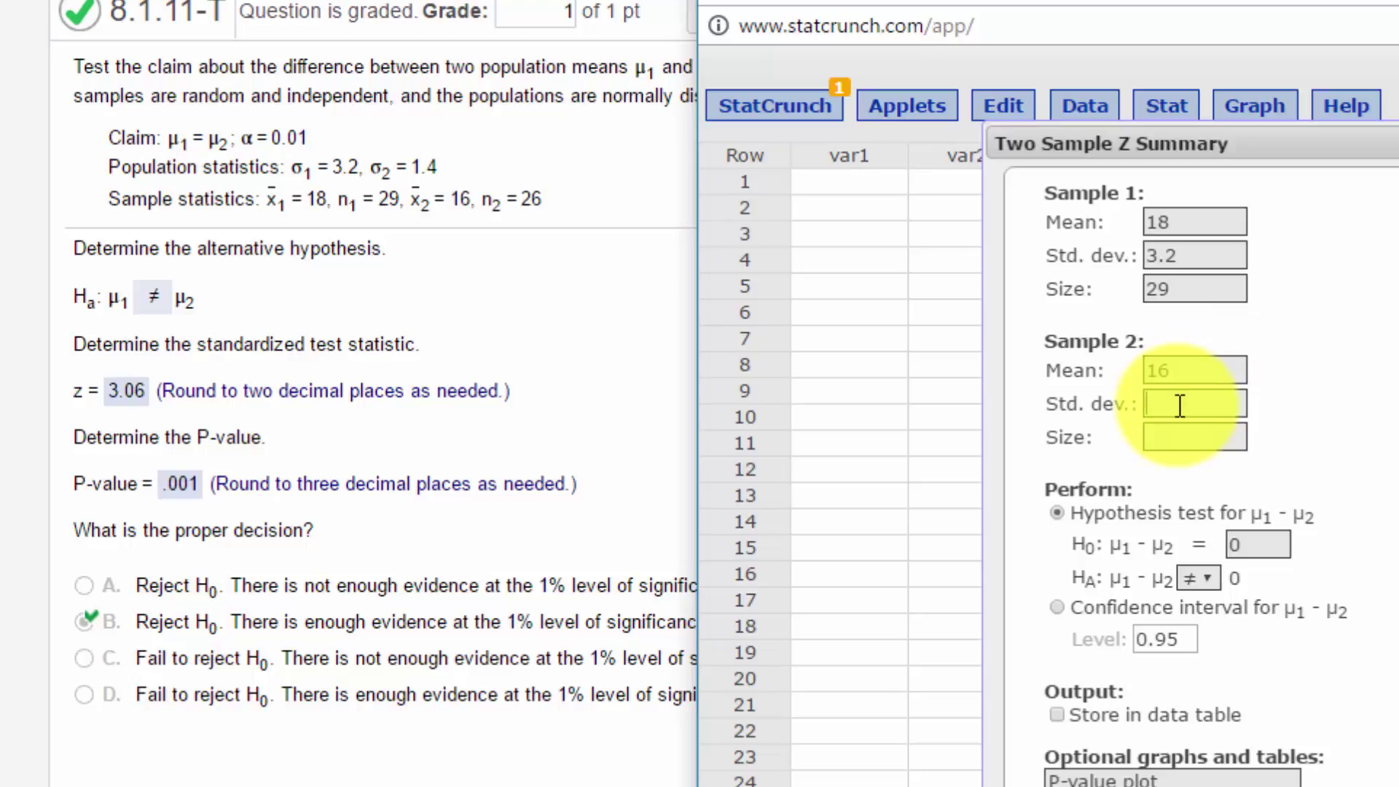
text(1.4)
click(1192, 445)
text(26)
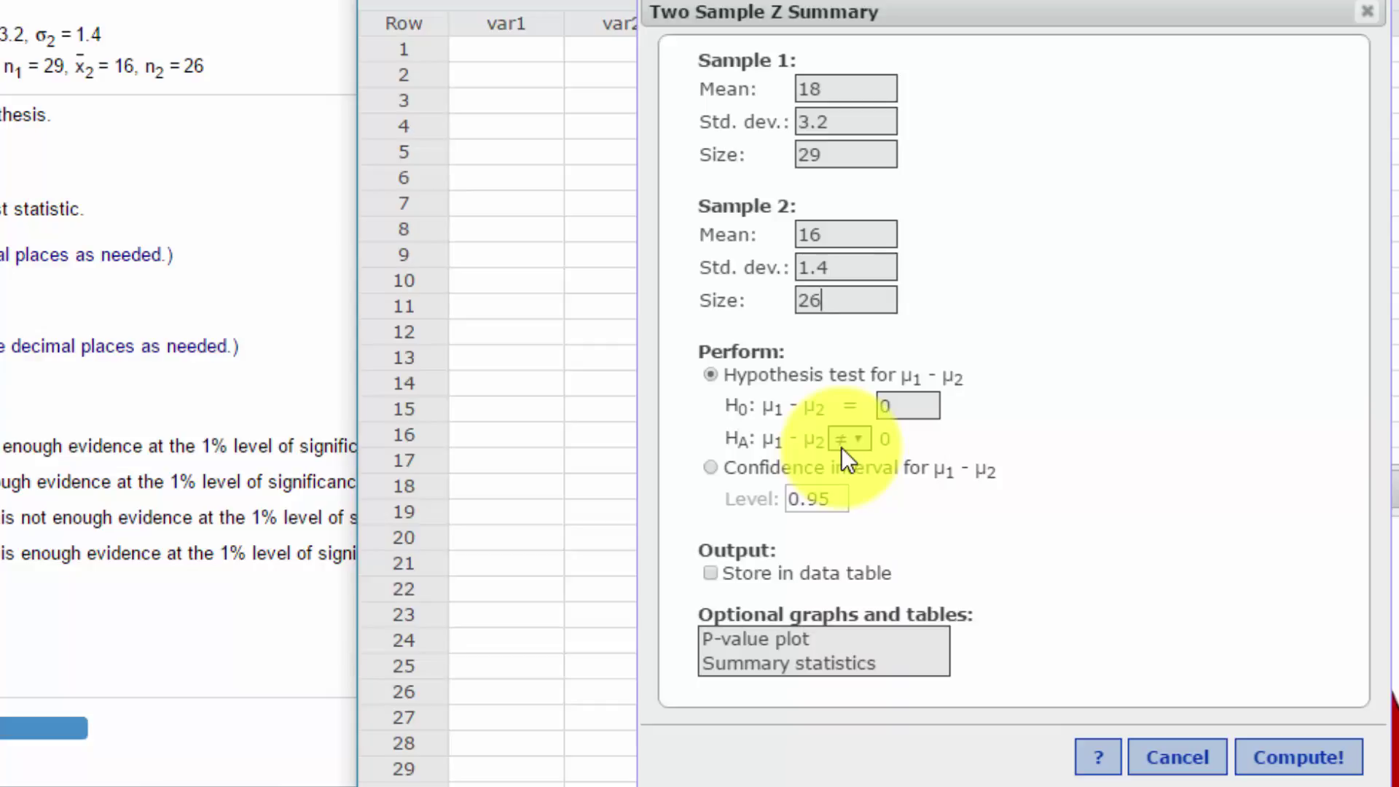
Run the two-sample Z test (Z-stat 3.0553476, P-value 0.0022) and move the results upper left
click(1302, 762)
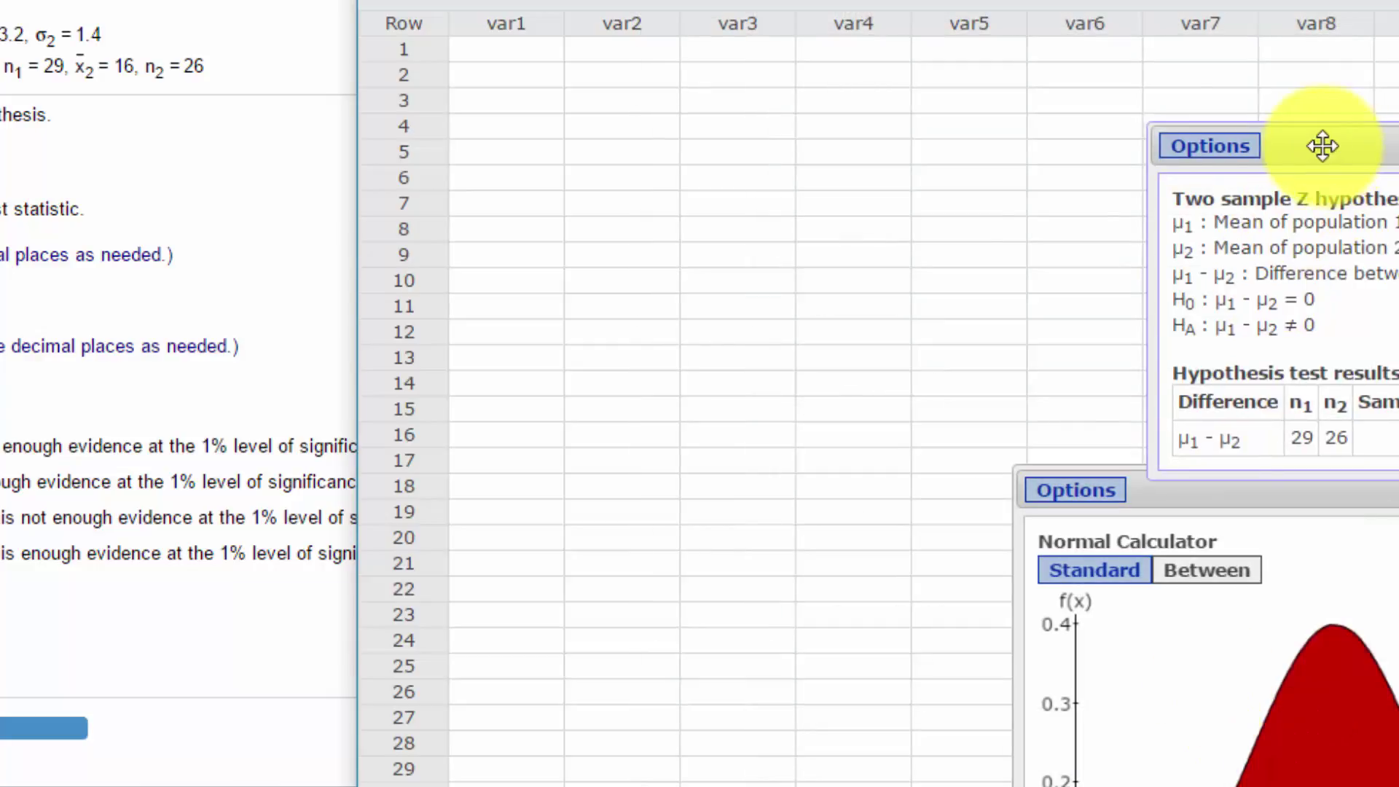
drag(1321, 147, 604, 41)
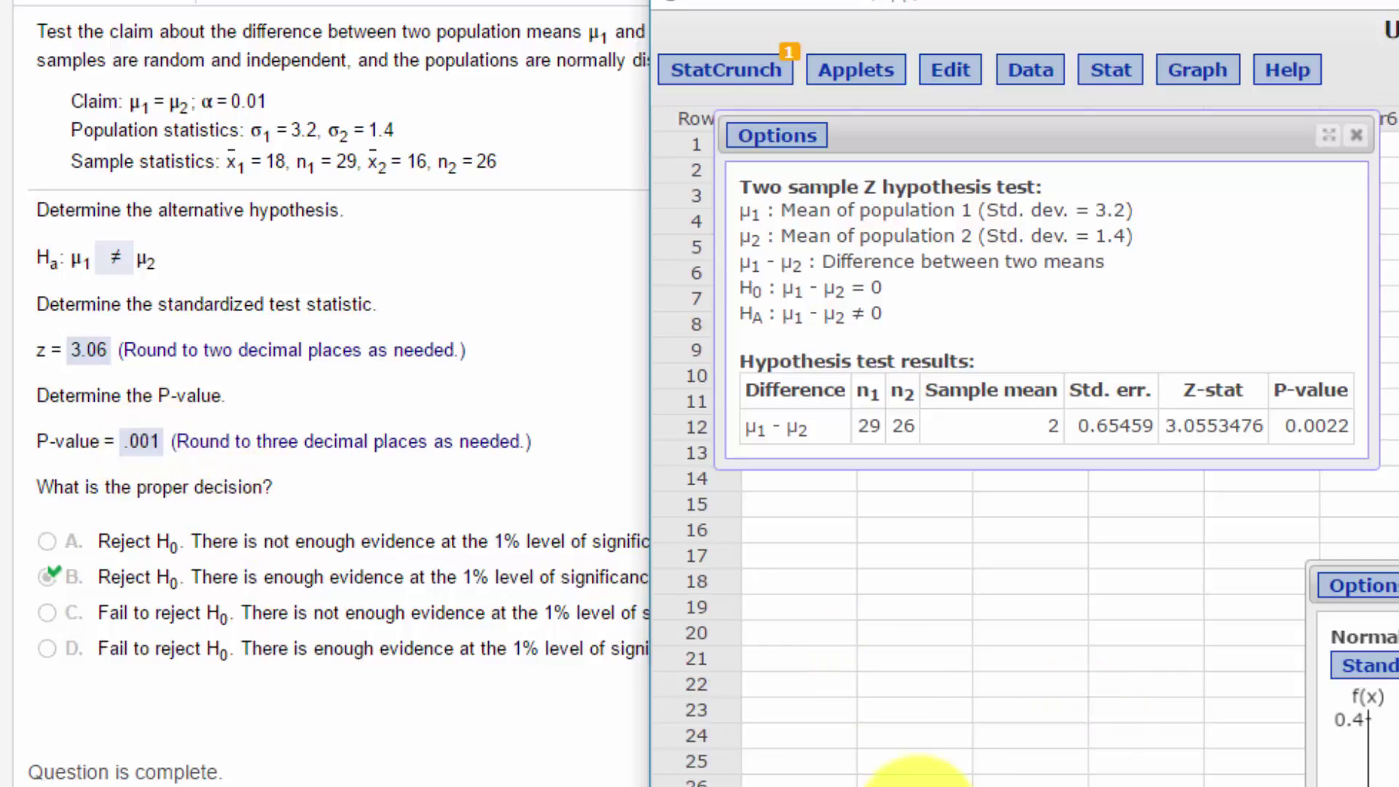
Close StatCrunch and open PHStat's Z Test for Differences in Two Means in Excel
click(918, 781)
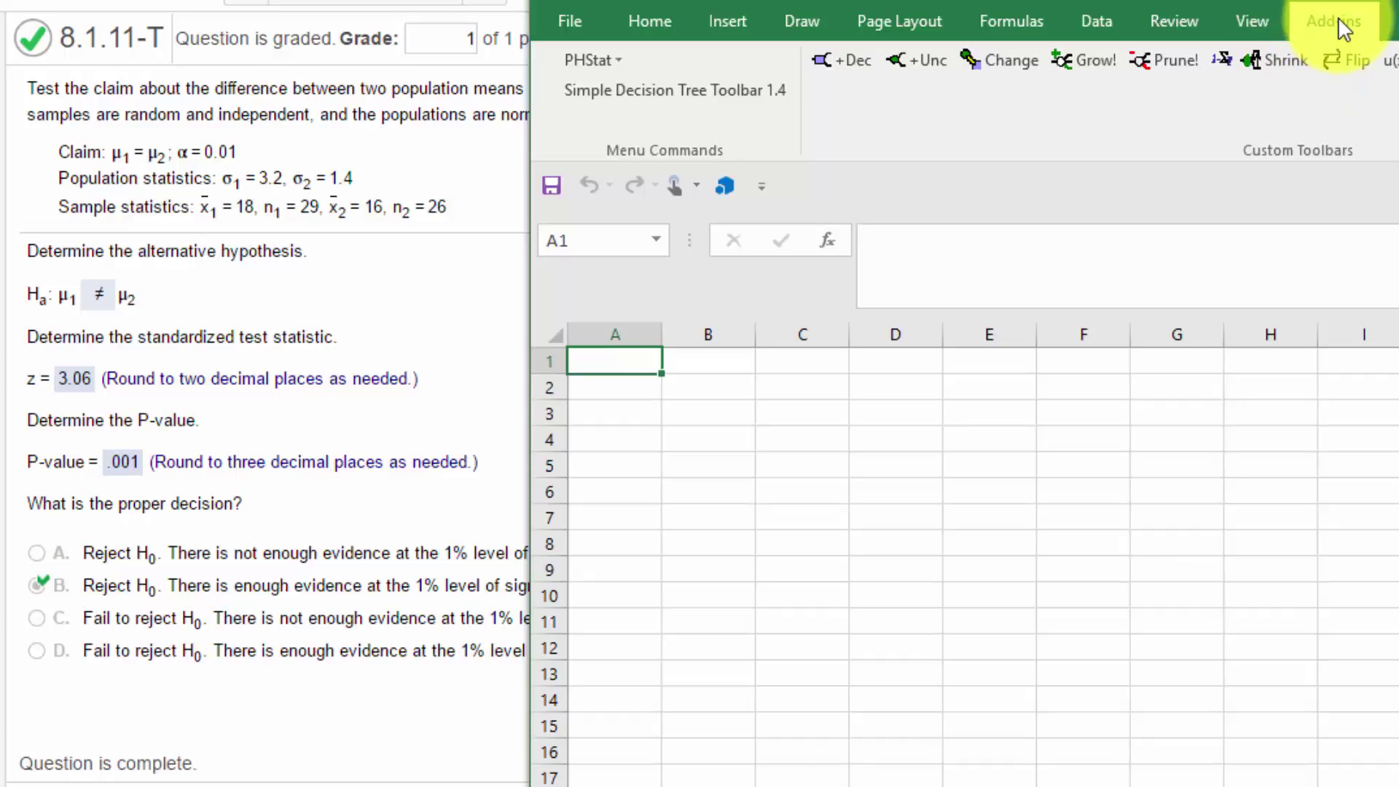
click(624, 63)
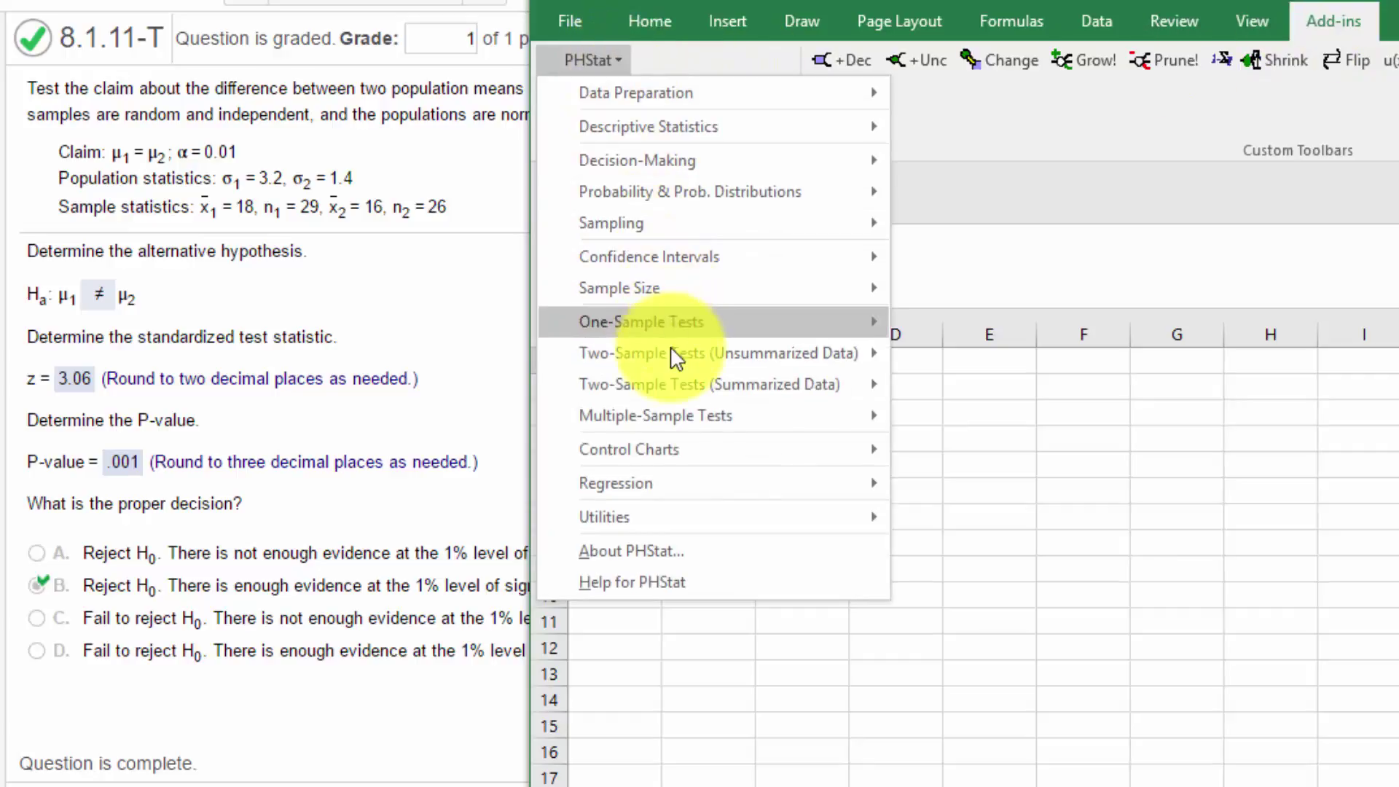
mouse_move(675, 359)
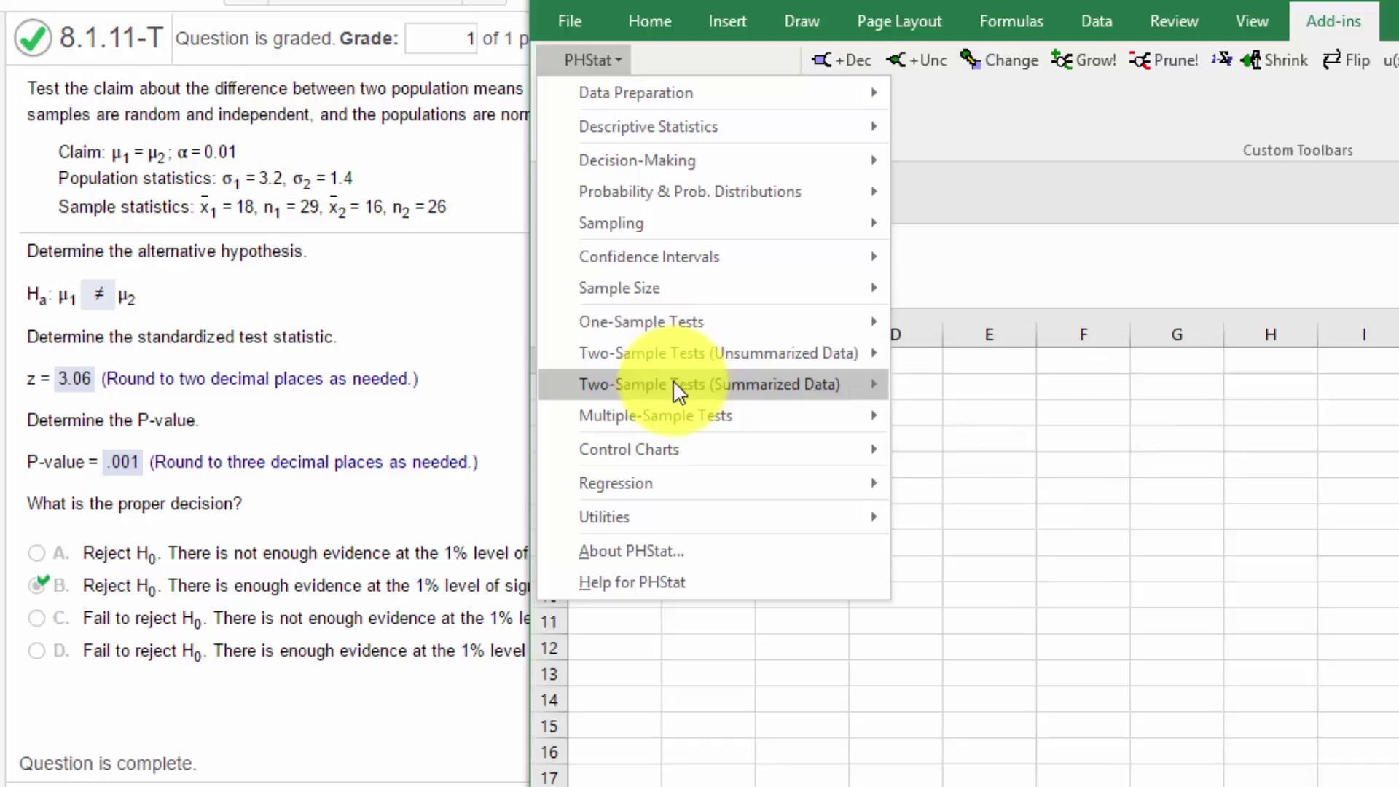
mouse_move(678, 392)
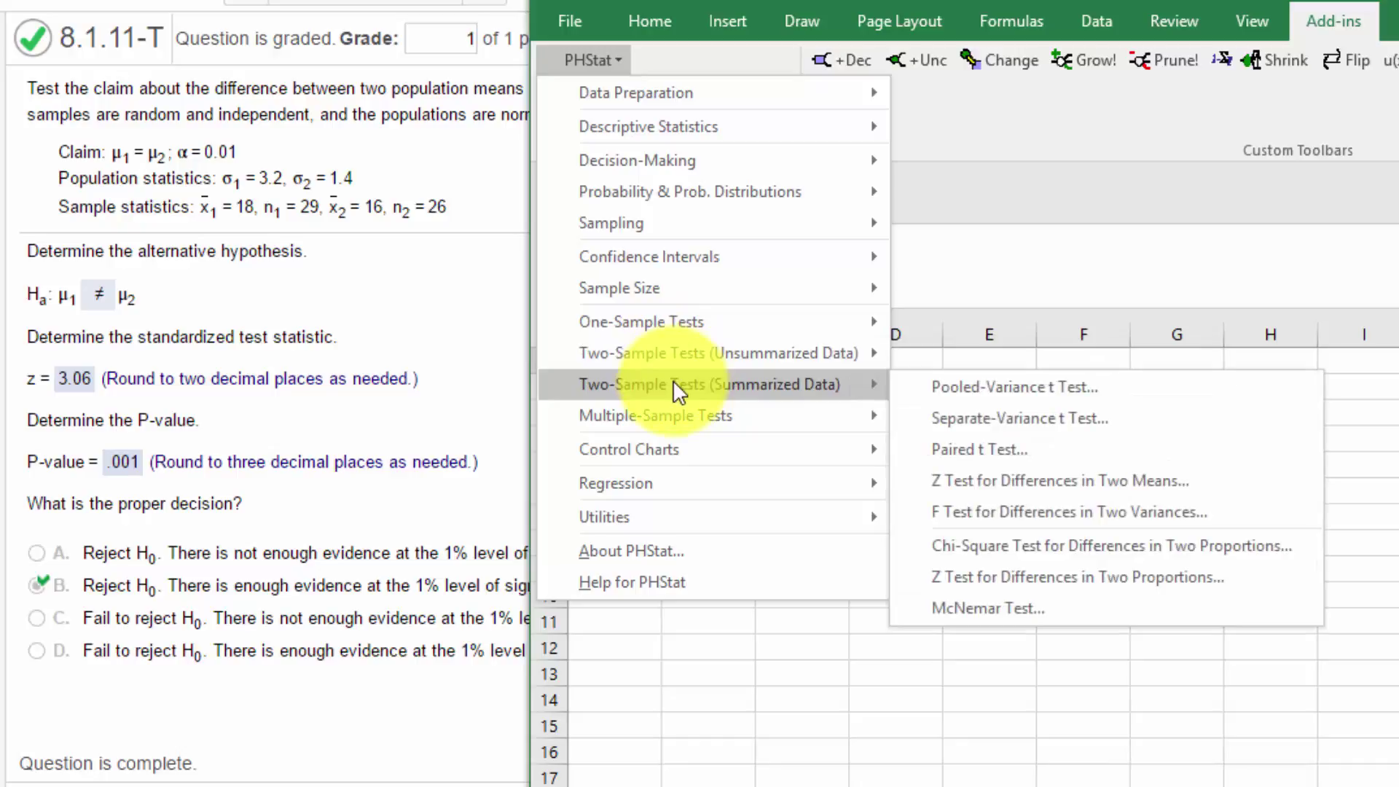
click(994, 480)
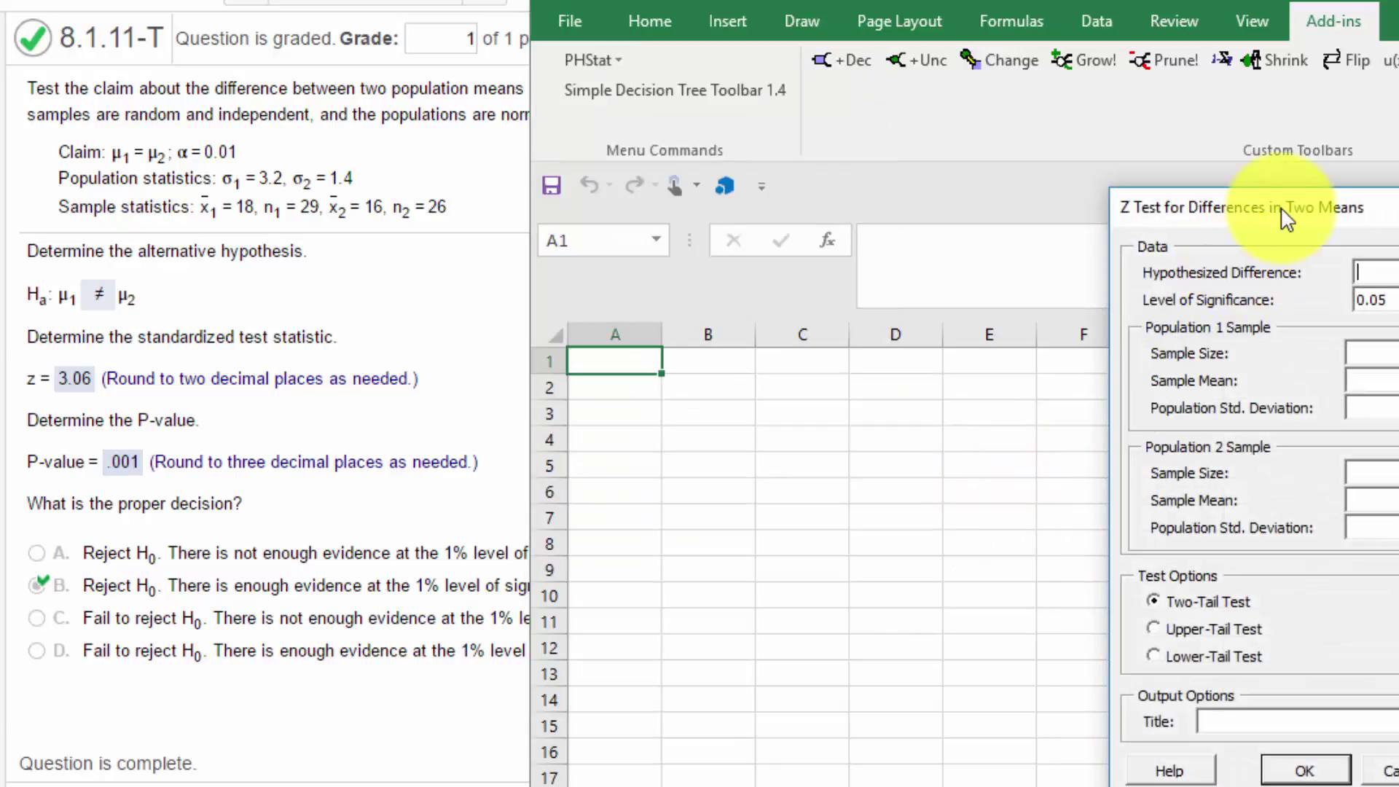
Set significance to 0.01 and enter population 1's size 29, mean 18, std. dev. 3.2
drag(1188, 204, 749, 58)
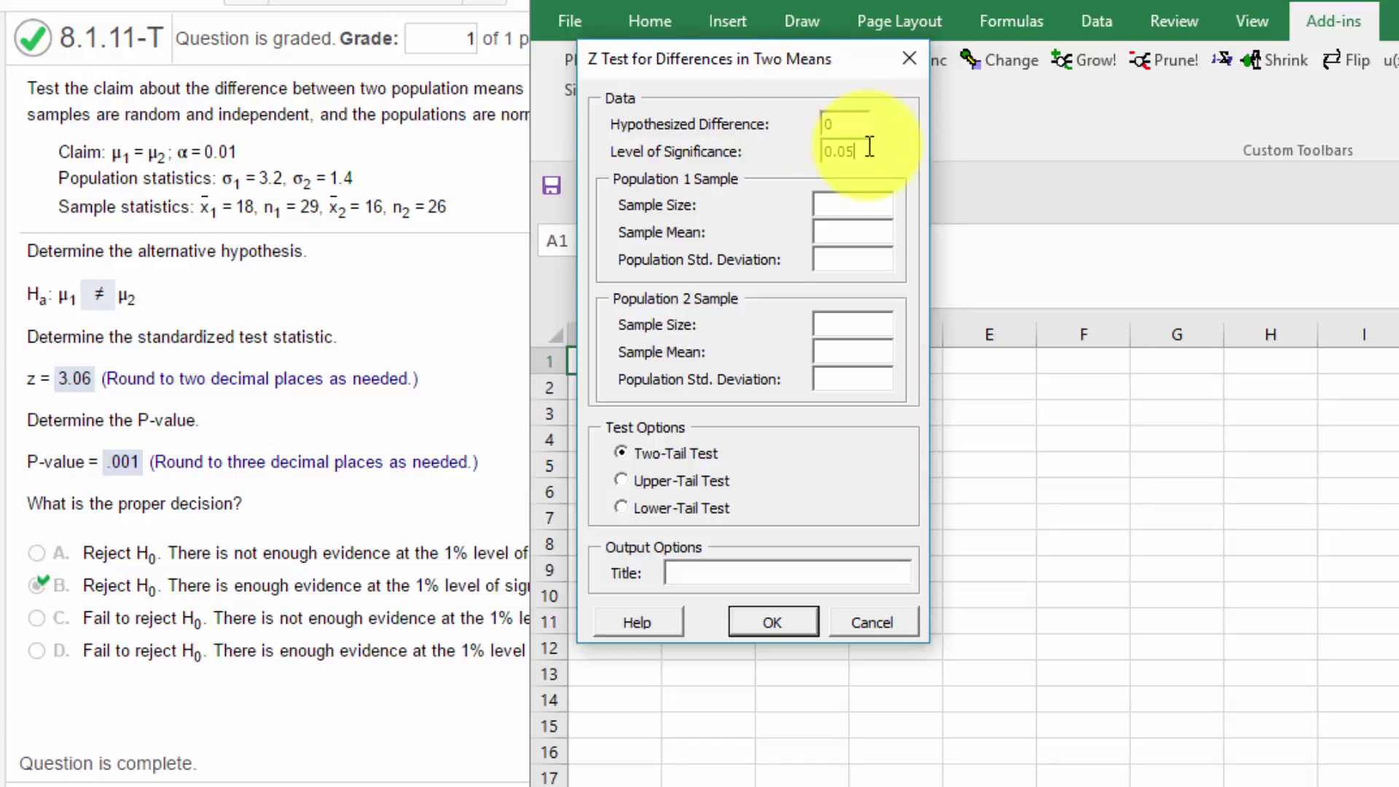
drag(867, 149, 817, 124)
text(.01)
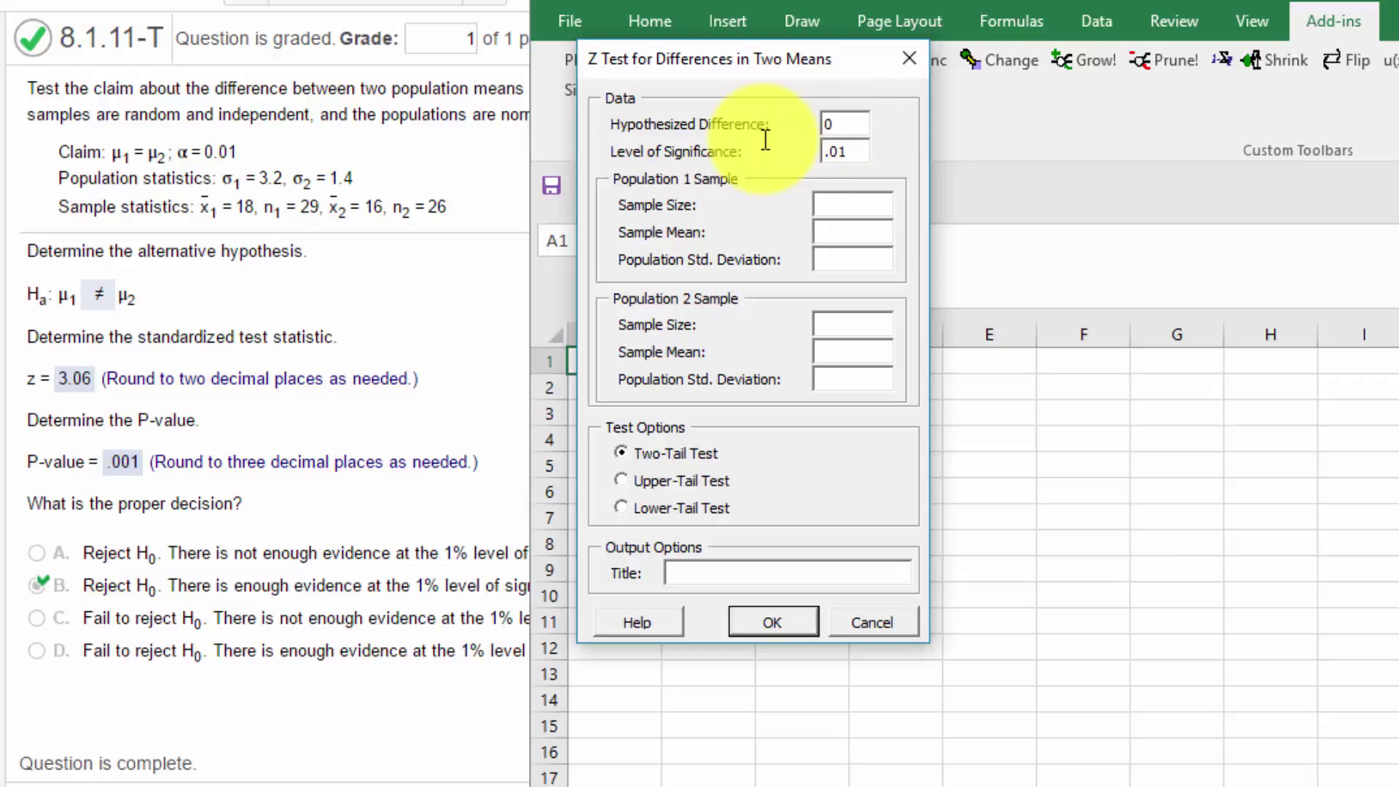
click(856, 210)
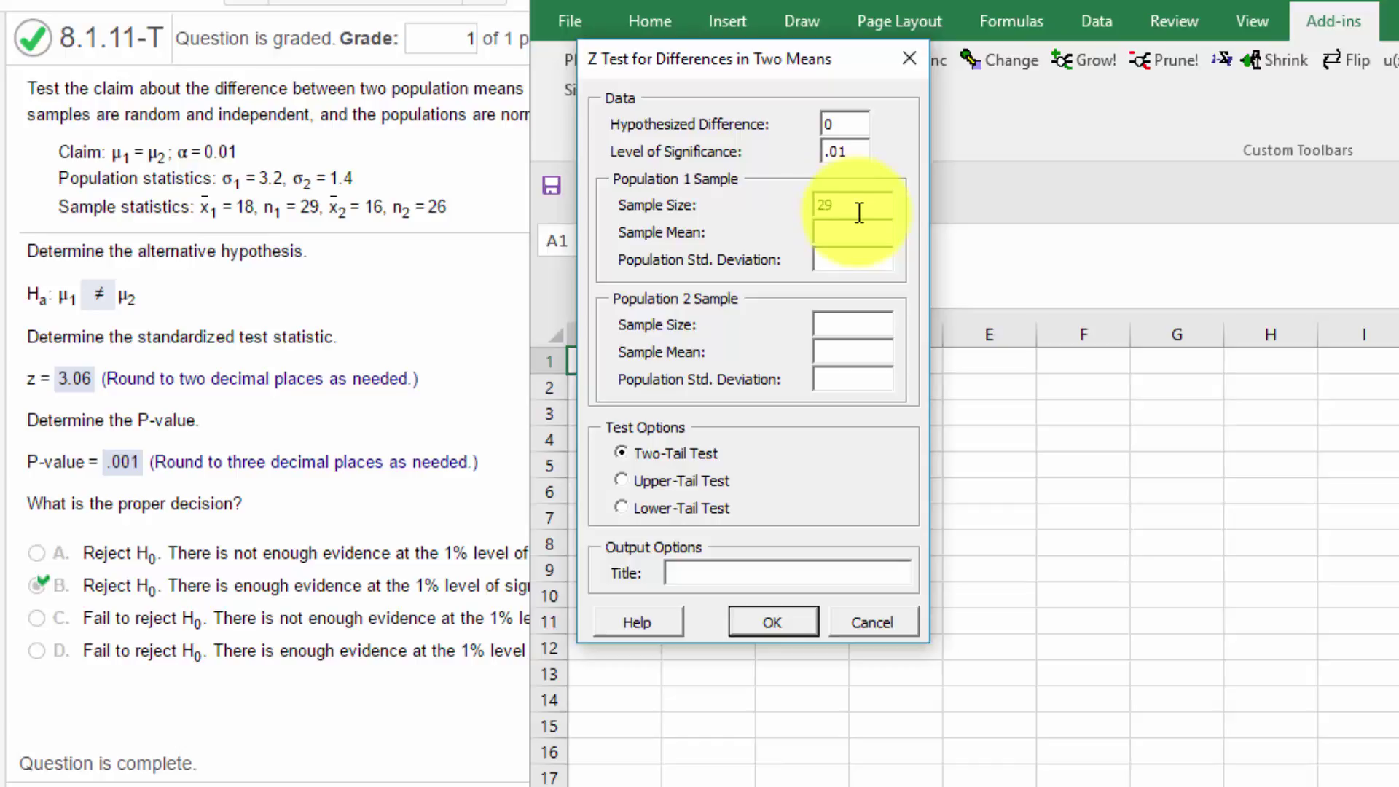
text(18)
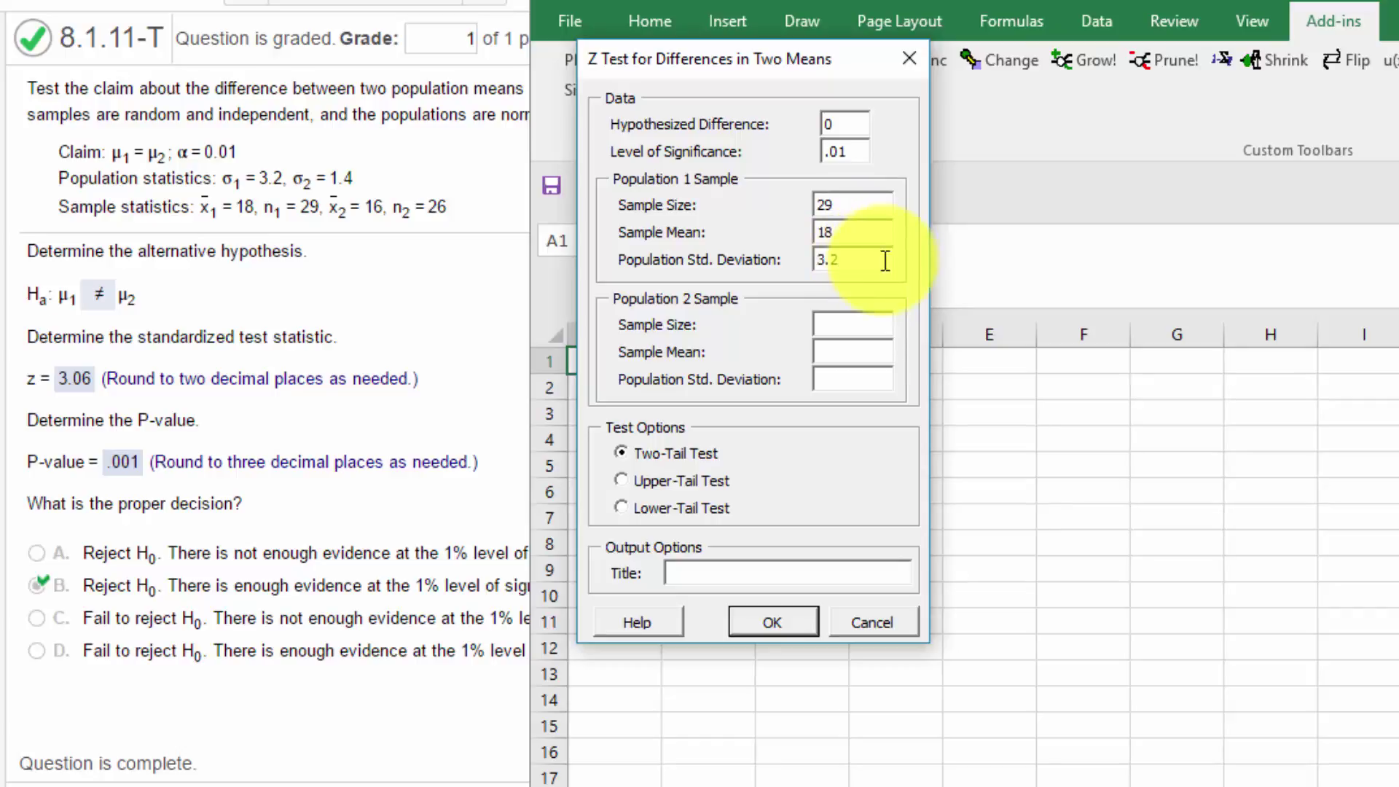
Enter population 2's size 26, mean 16, std. dev. 1.4 and run the two-tail test
click(873, 322)
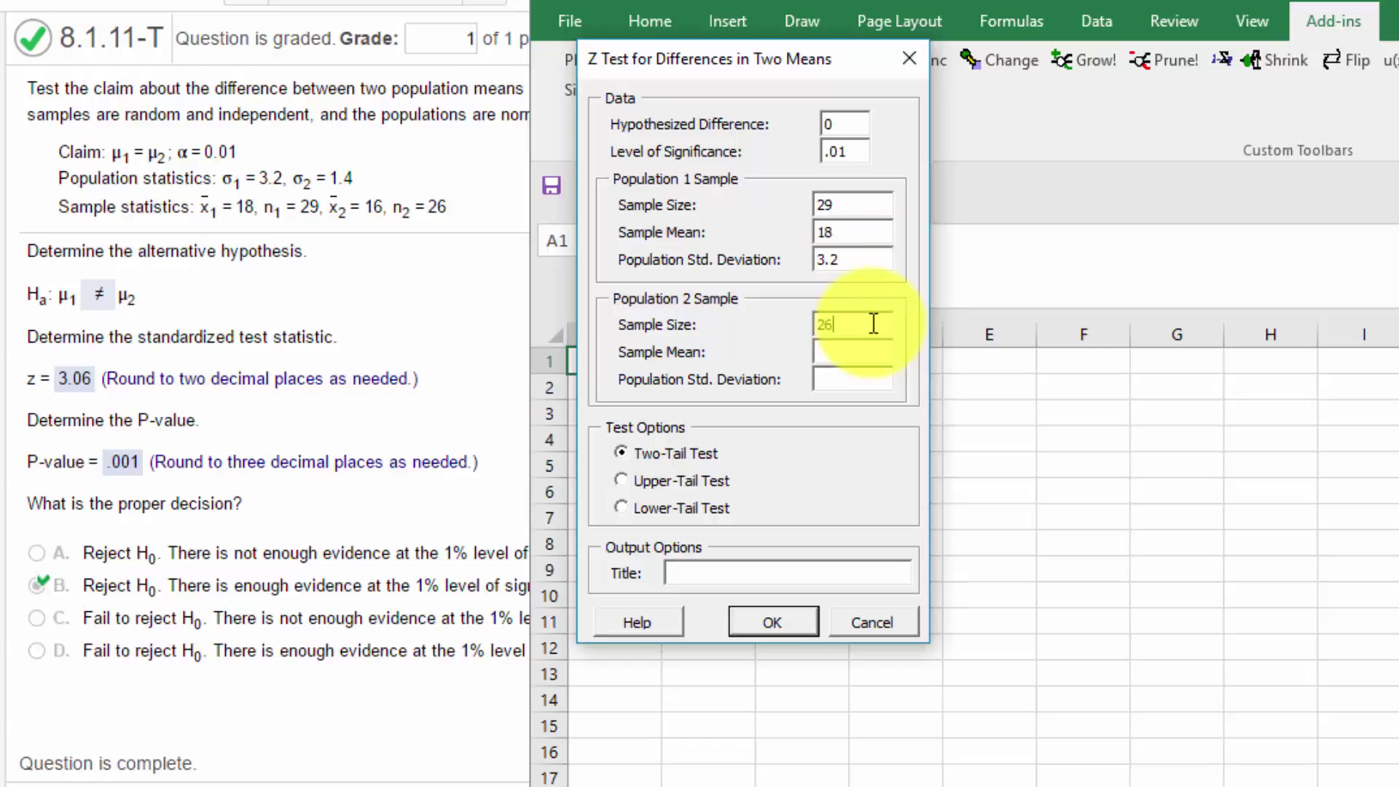
text(26)
click(843, 352)
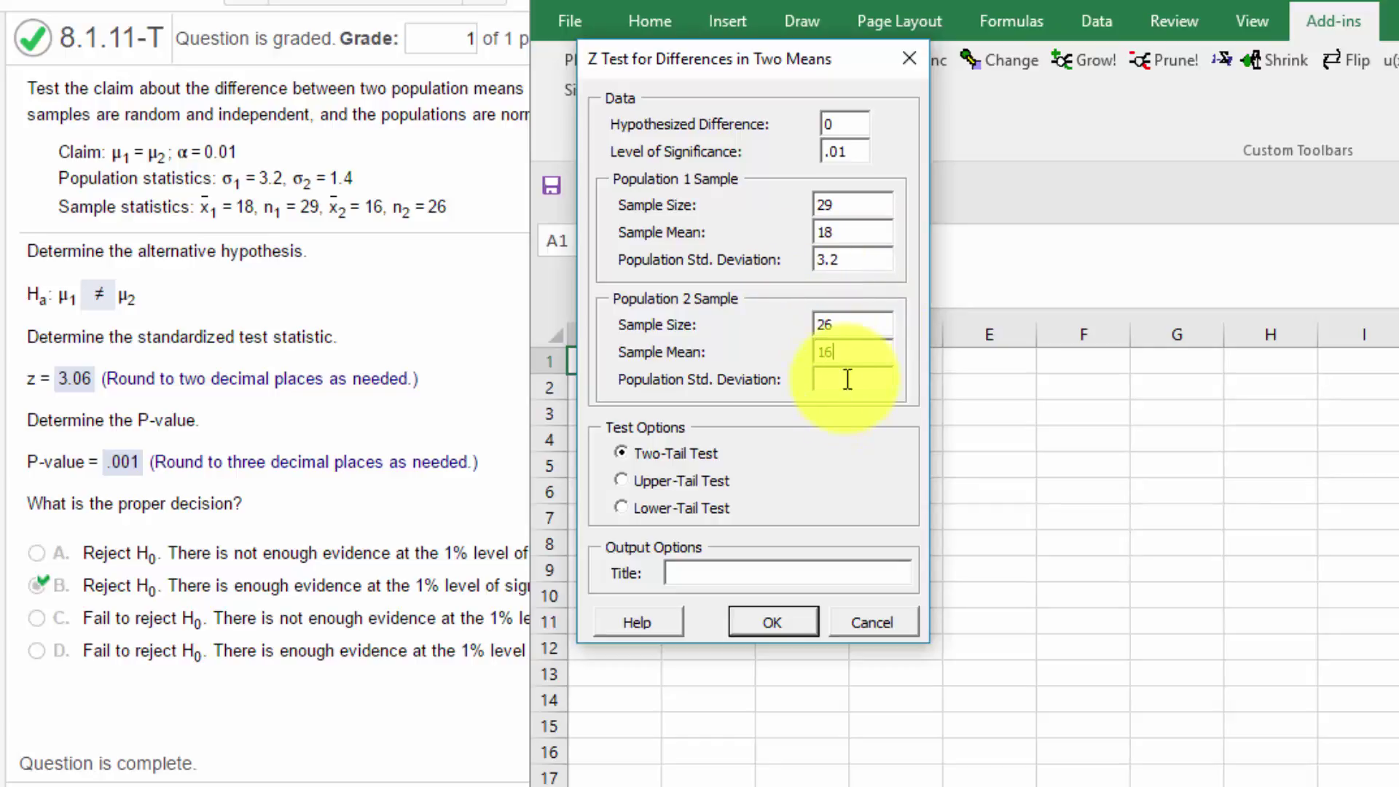
click(848, 378)
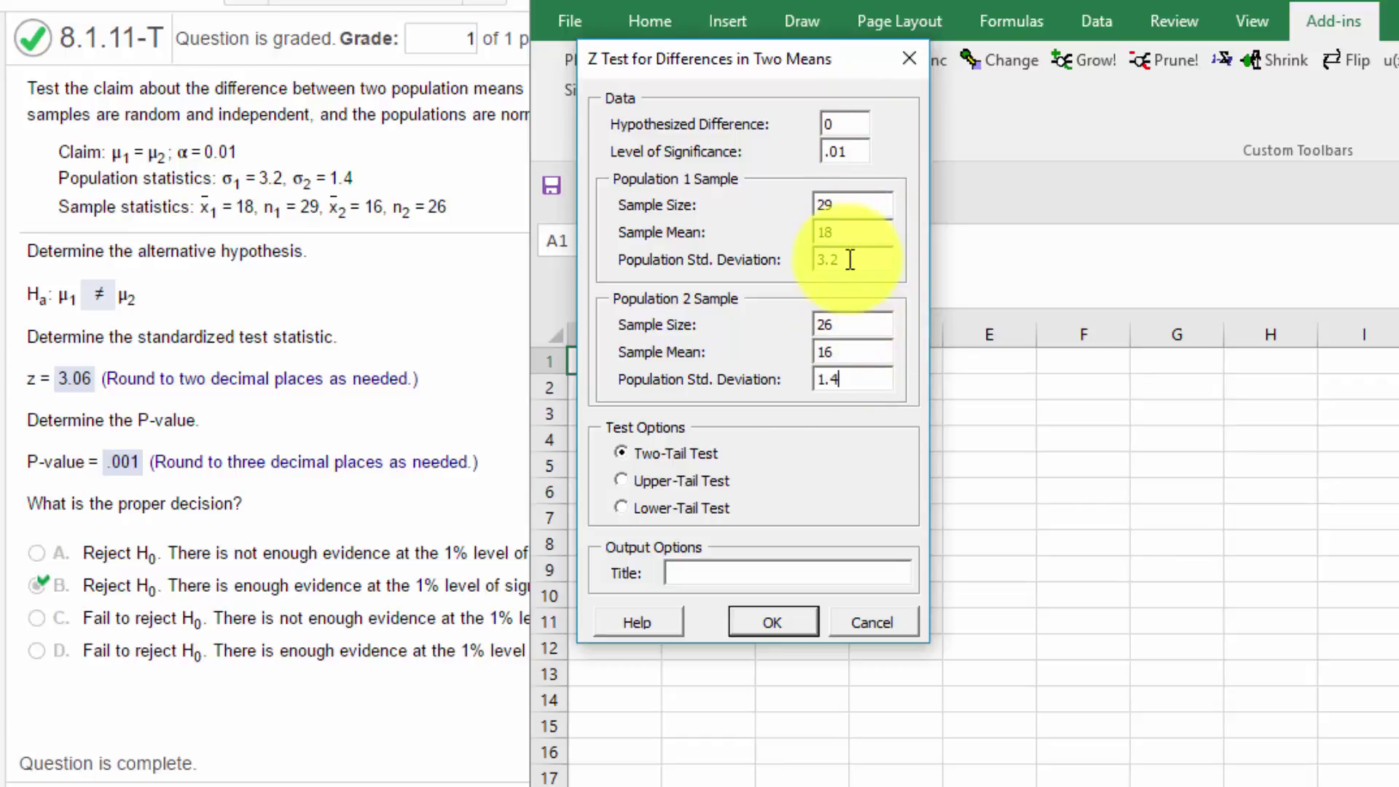
click(775, 621)
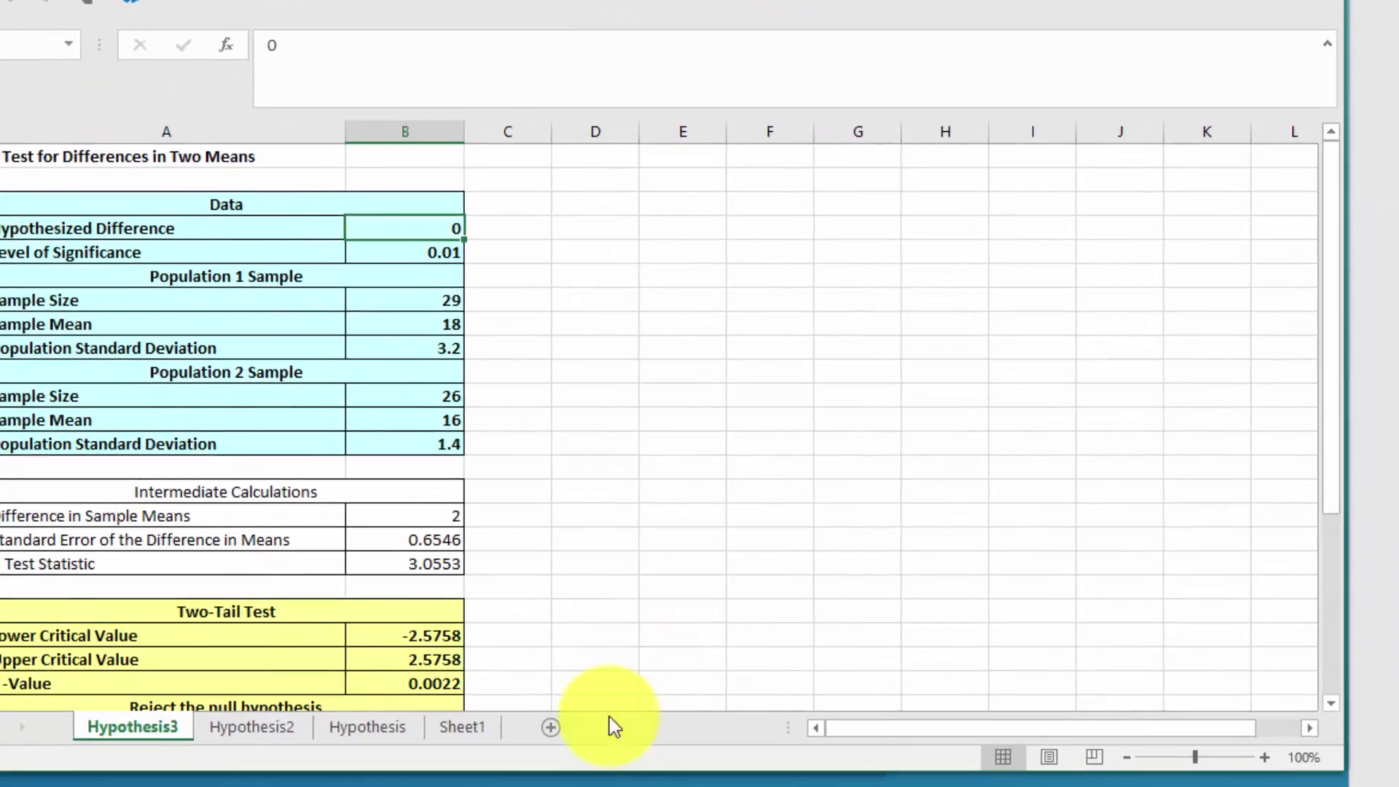
Stretch the Excel window downward to reveal the full Hypothesis3 results table
drag(555, 771, 556, 786)
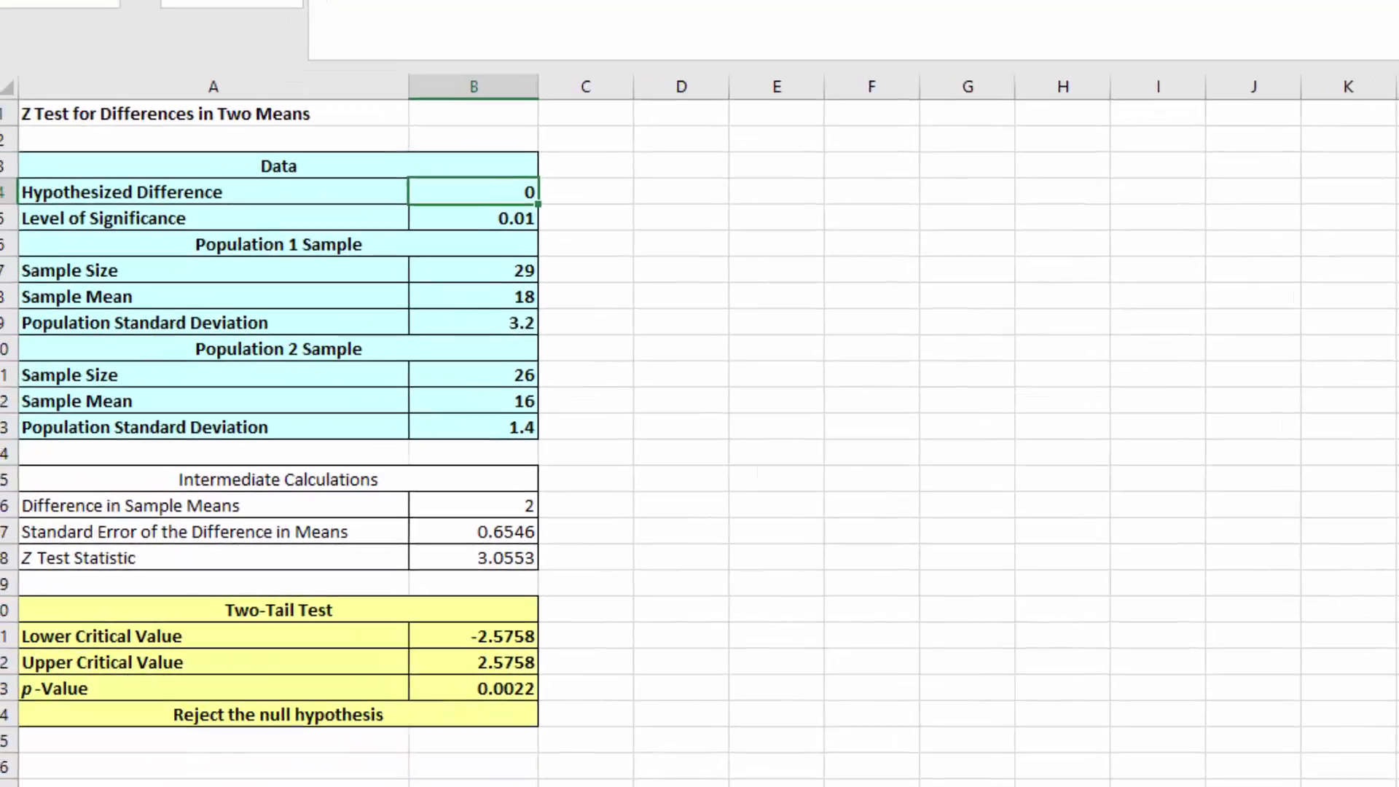